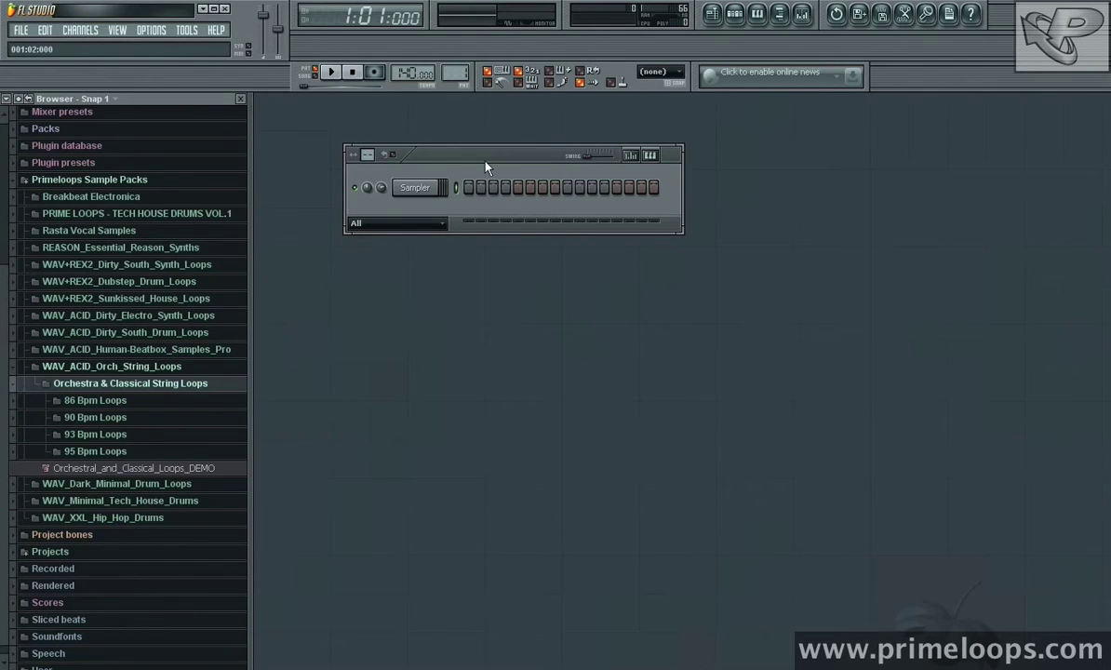
Set the project tempo to 86 BPM and replace the Sampler channel with a Fruity Slicer.
drag(410, 72, 358, 399)
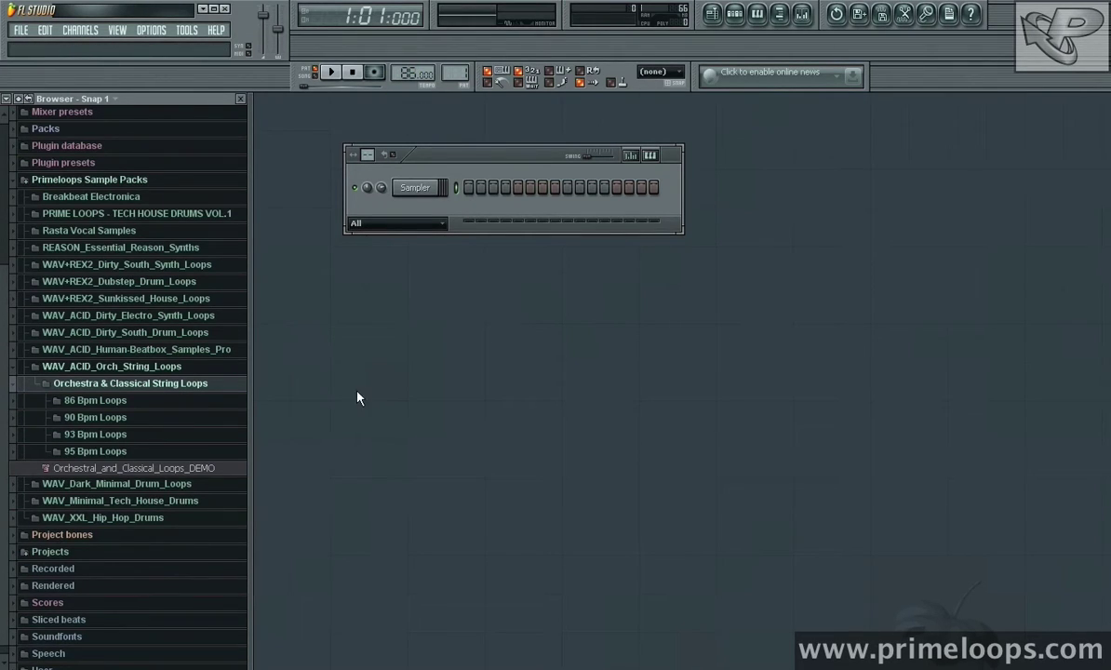
click(414, 189)
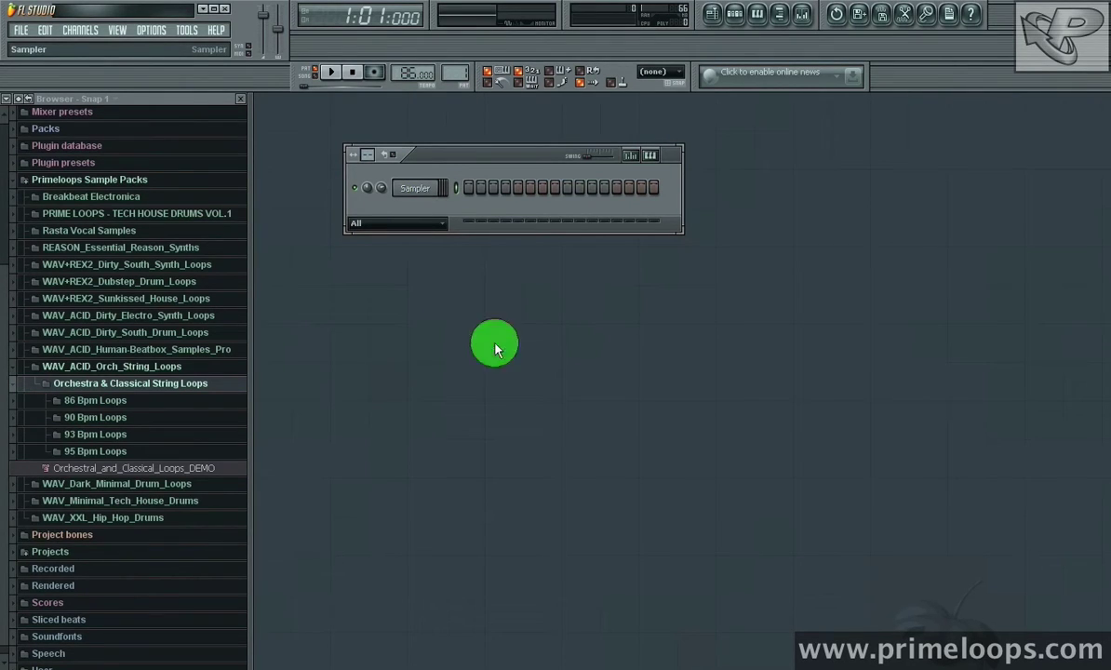
click(571, 467)
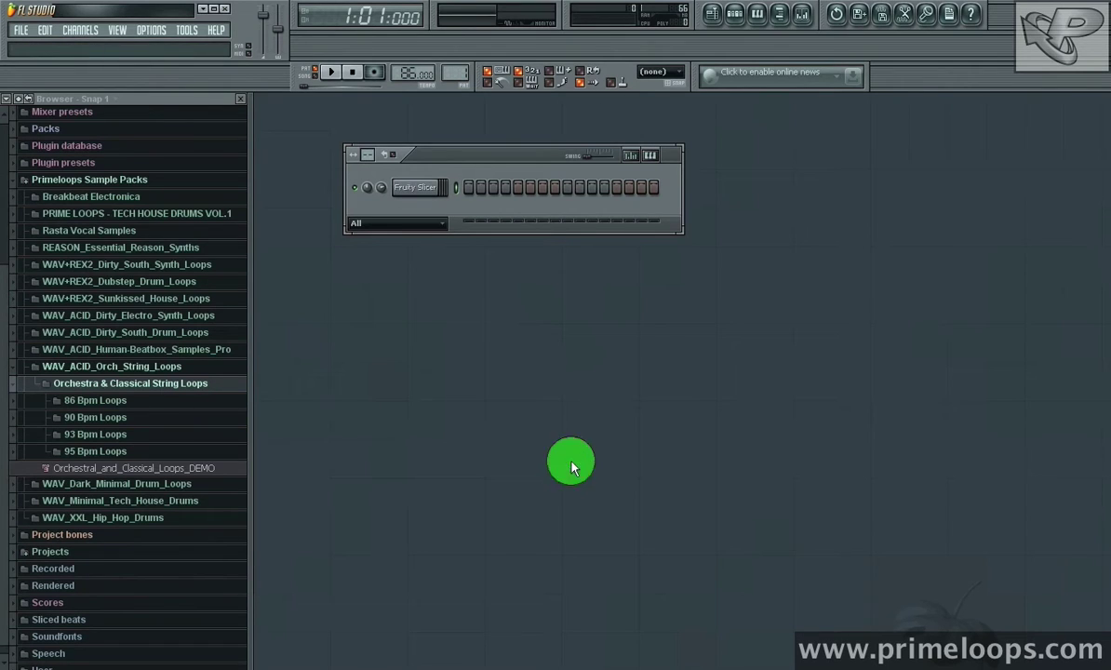
Load Happy_Sad_86_C_PL_2.wav from the 86 Bpm Loops folder into the Fruity Slicer and play the sliced loop.
click(438, 186)
mouse_move(303, 132)
mouse_down()
mouse_move(498, 140)
mouse_move(805, 124)
mouse_move(764, 127)
mouse_up()
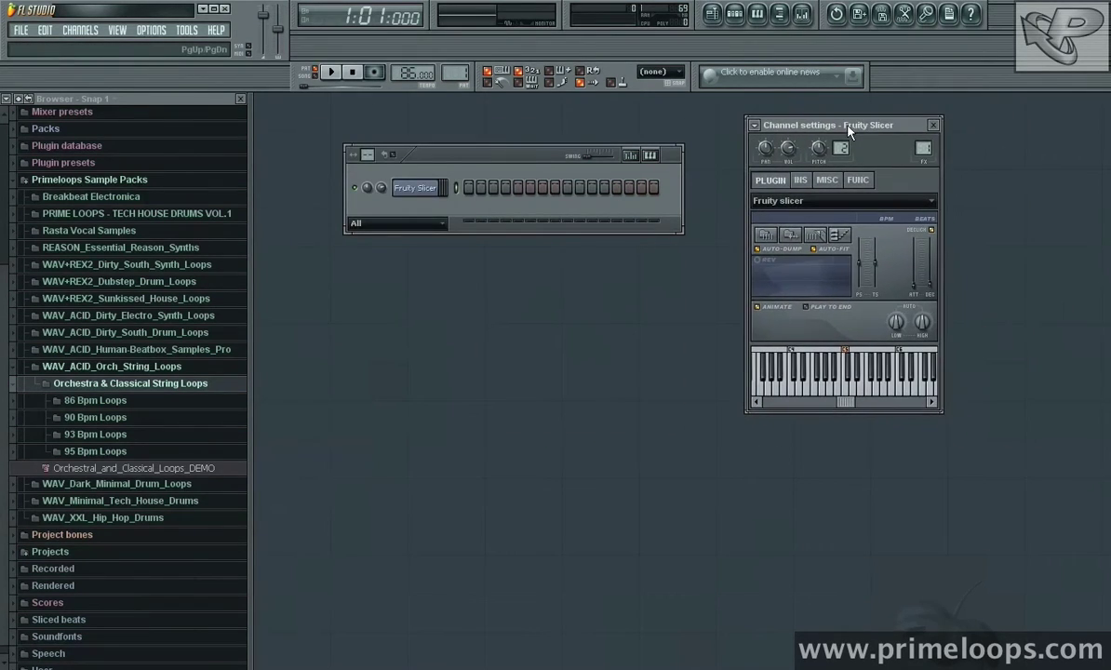
click(791, 237)
click(799, 245)
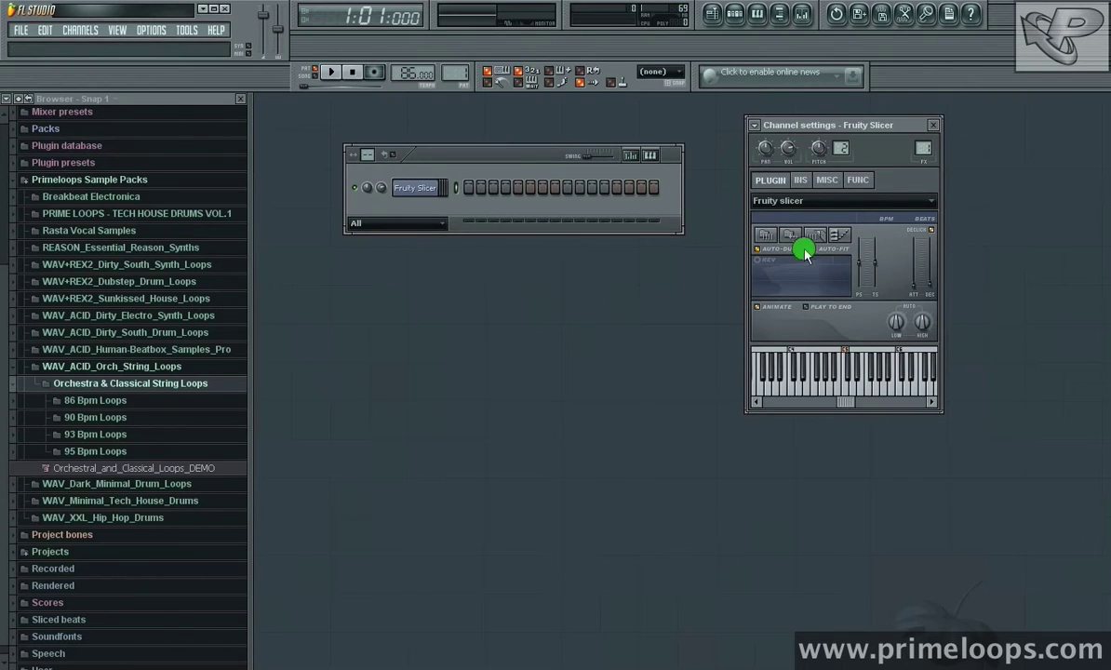
double_click(480, 266)
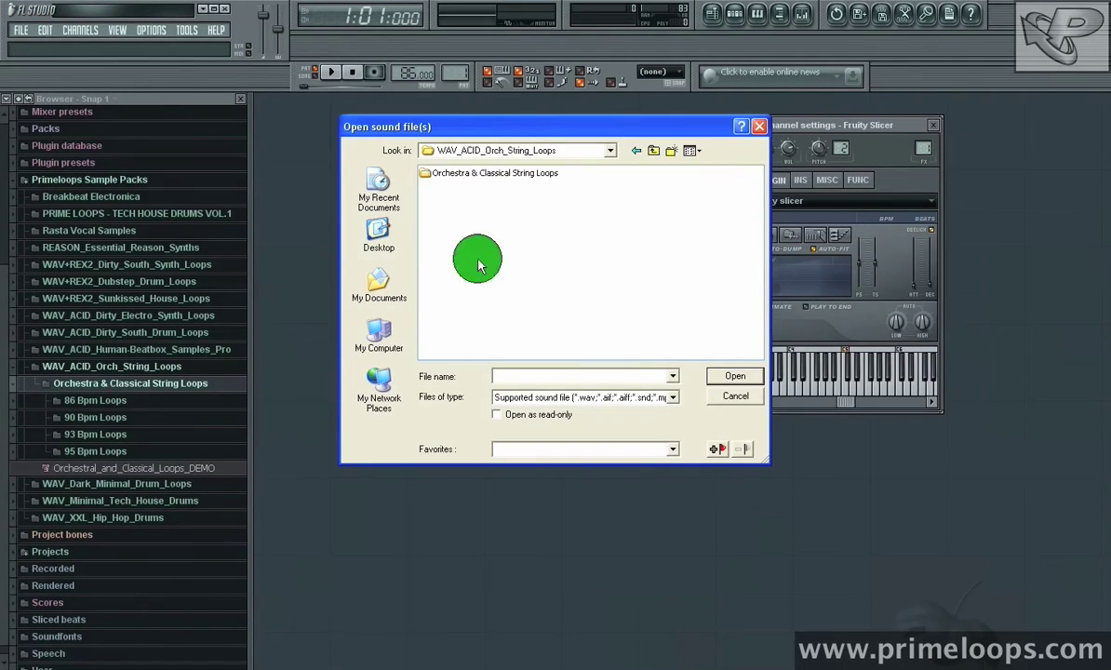
double_click(490, 177)
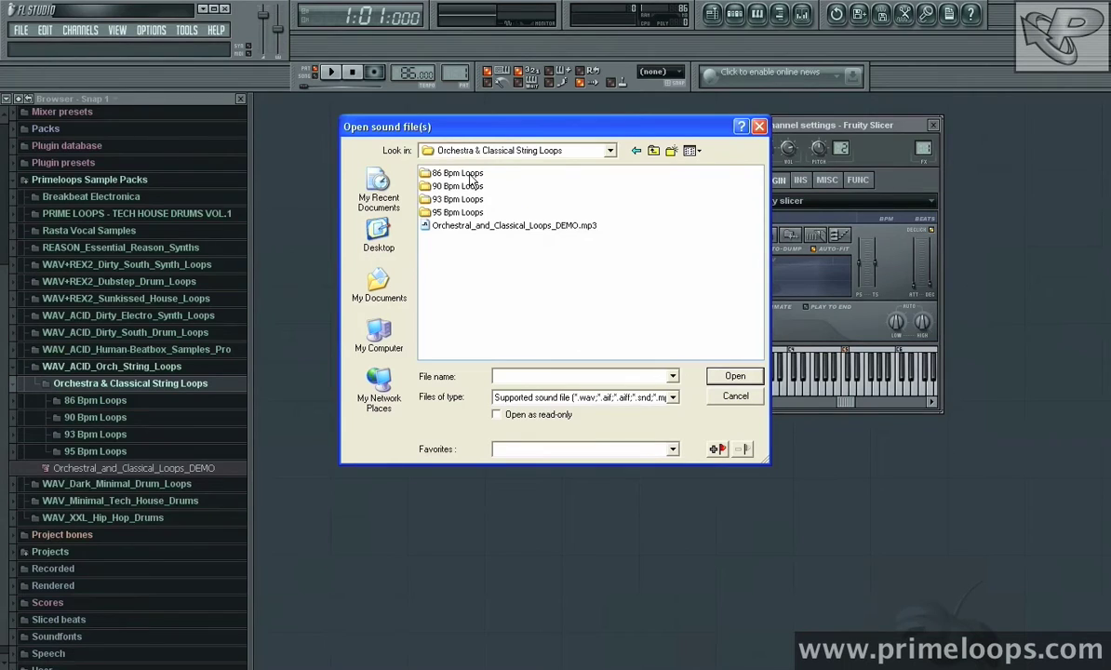
double_click(460, 173)
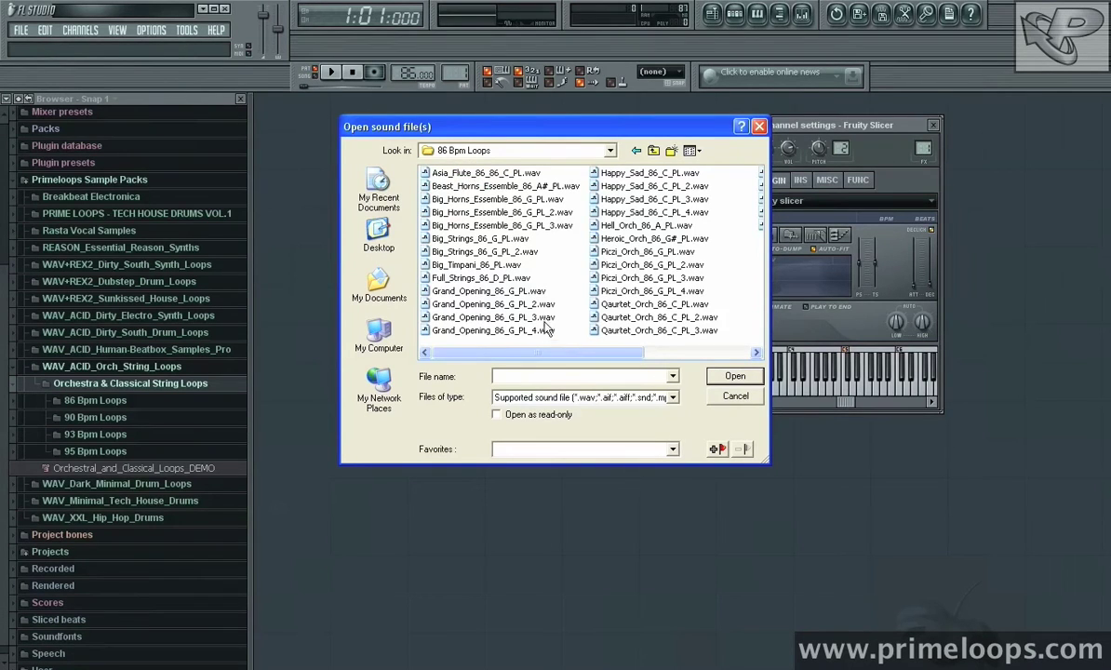
drag(563, 356, 623, 355)
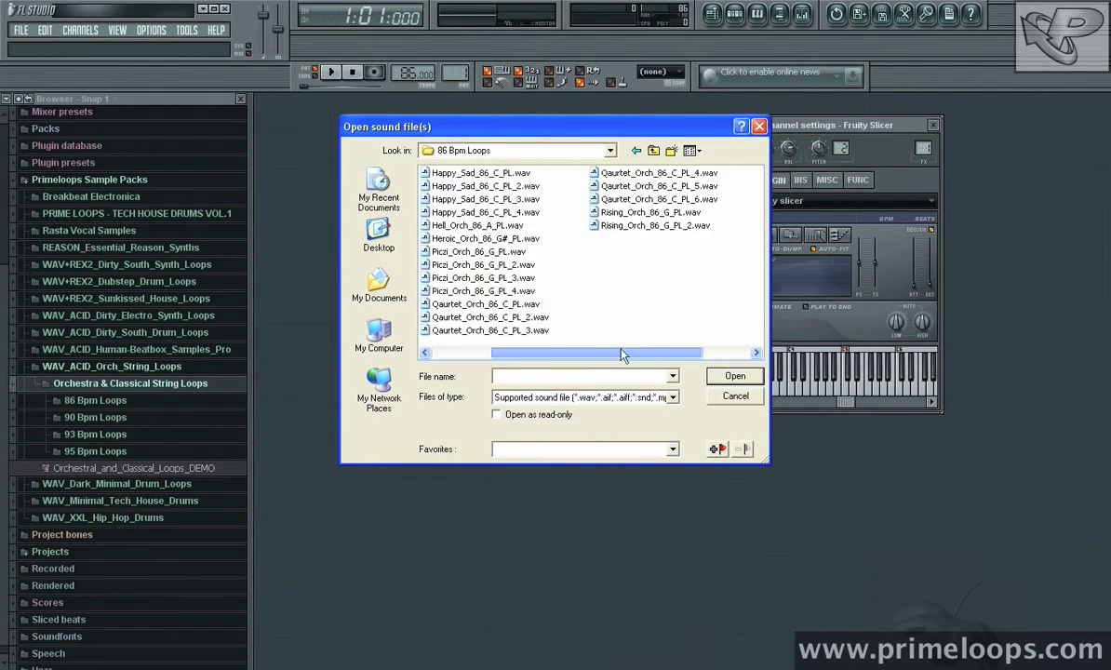
double_click(496, 186)
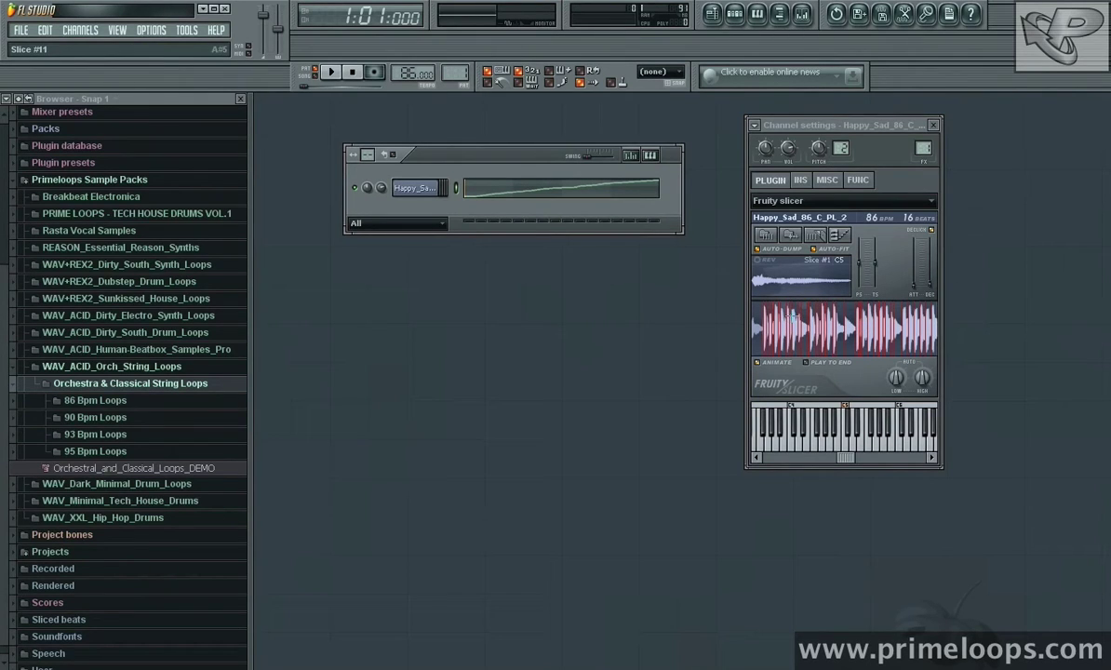
key(space)
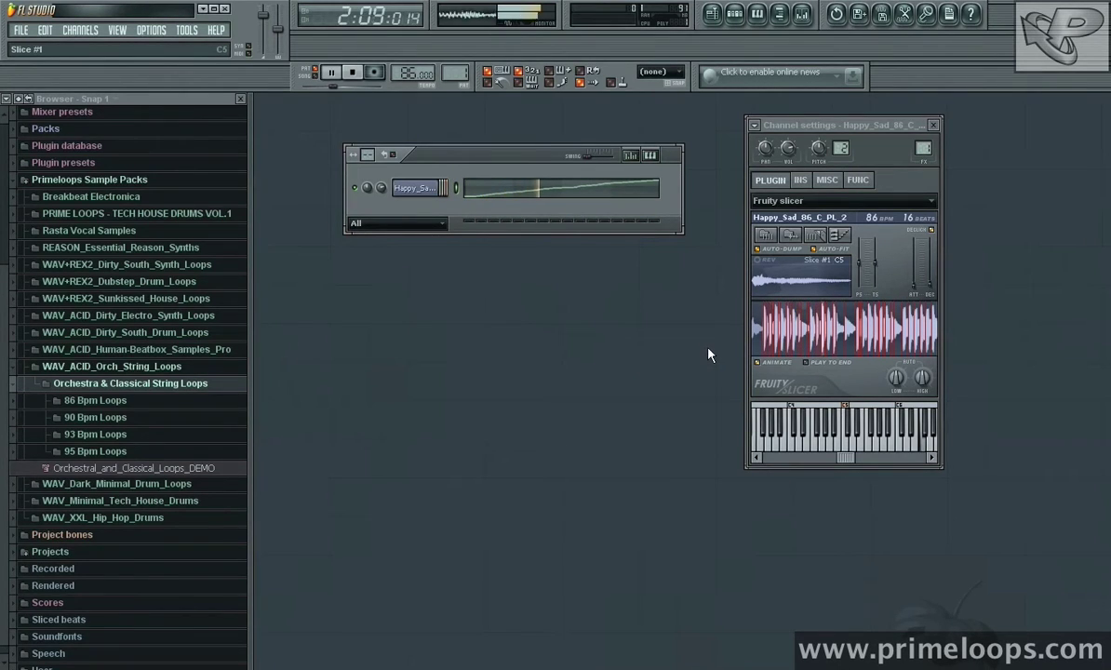
key(space)
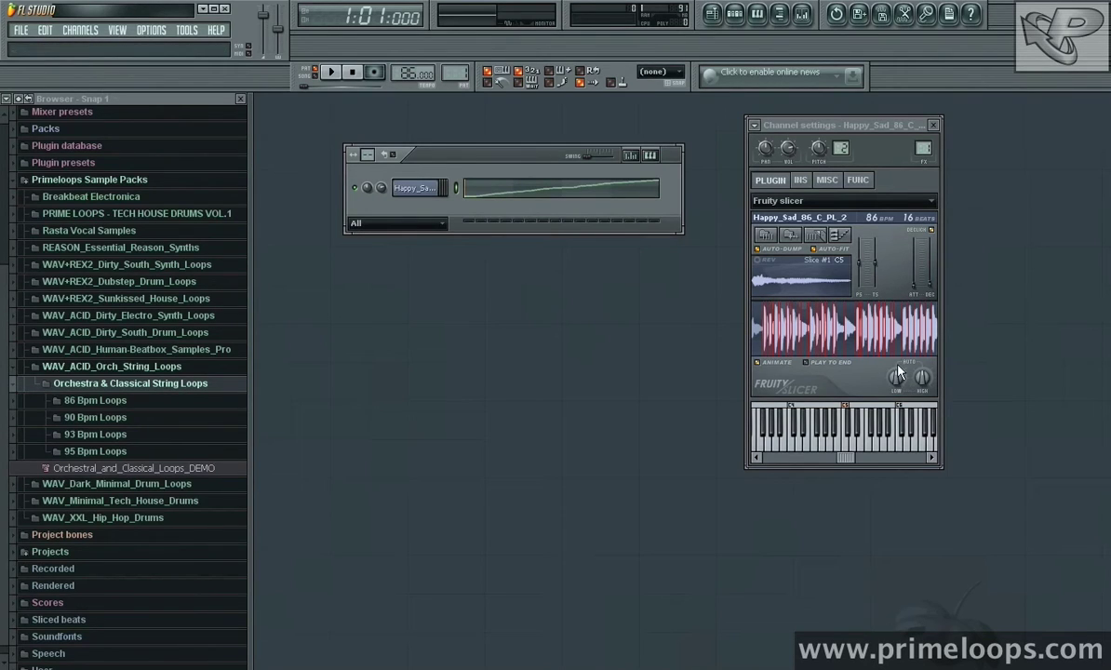
Adjust the slicer's auto-slicing low and high thresholds to cut the loop into 26 slices, and play it back.
mouse_move(897, 377)
mouse_down()
mouse_move(893, 398)
mouse_move(919, 380)
mouse_up()
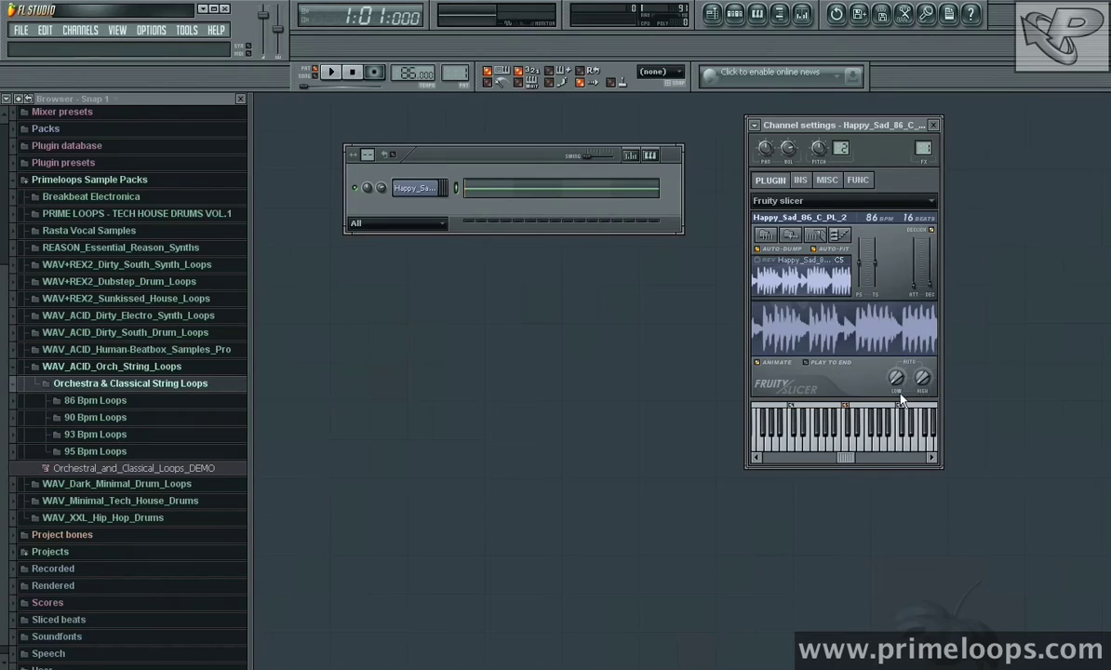
mouse_move(896, 378)
mouse_down()
mouse_move(896, 363)
mouse_move(896, 376)
mouse_up()
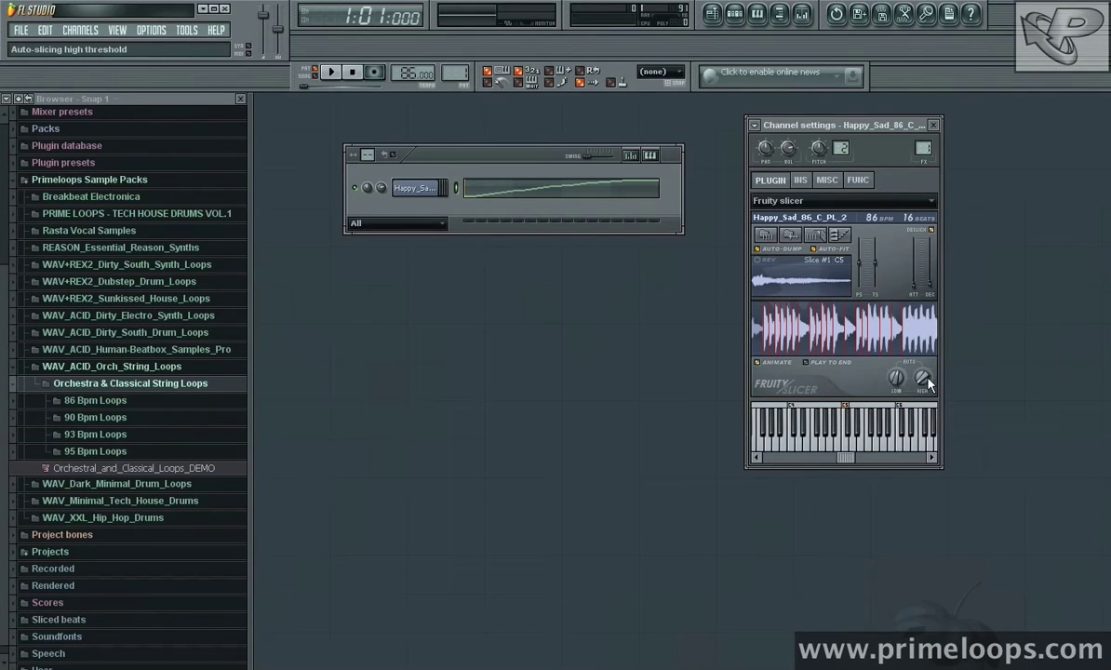
drag(922, 378, 922, 366)
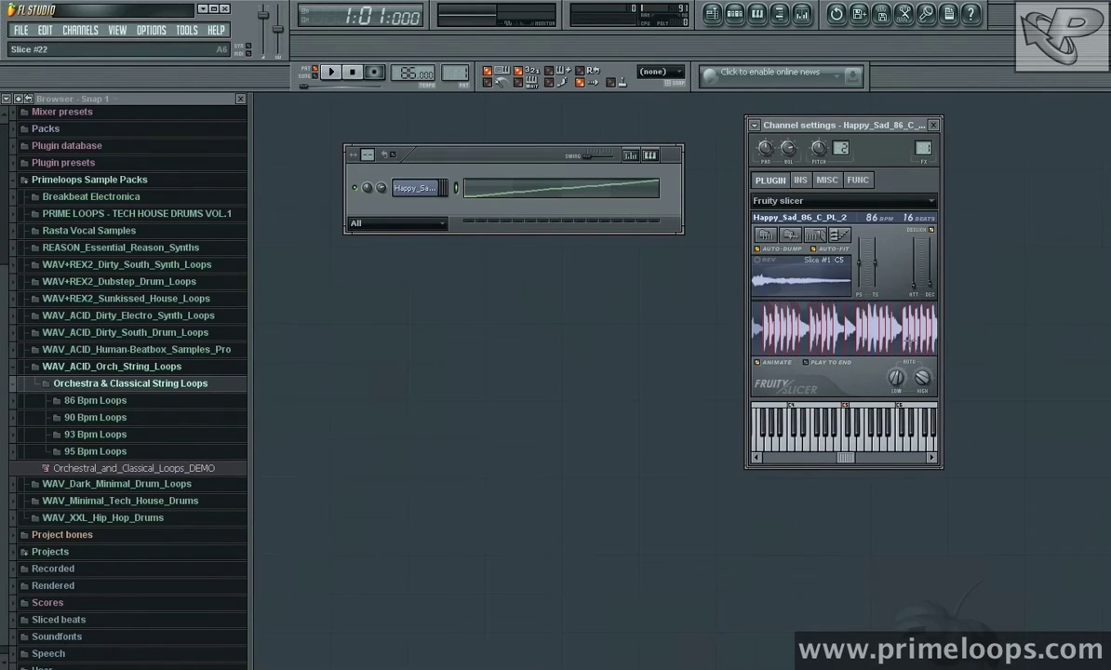
key(space)
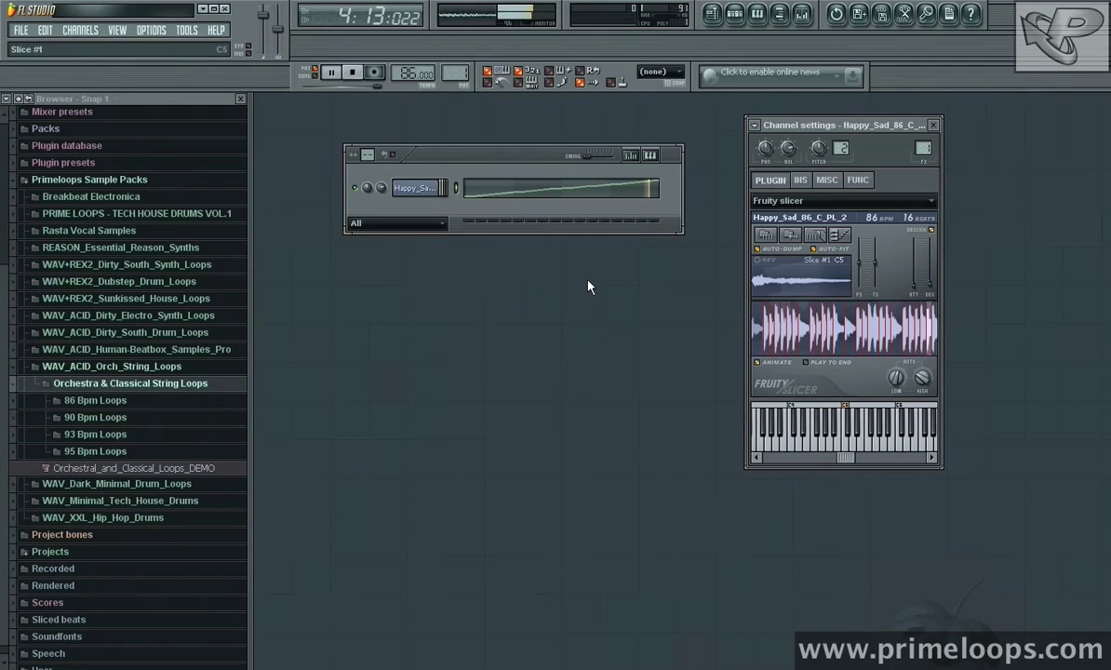
key(space)
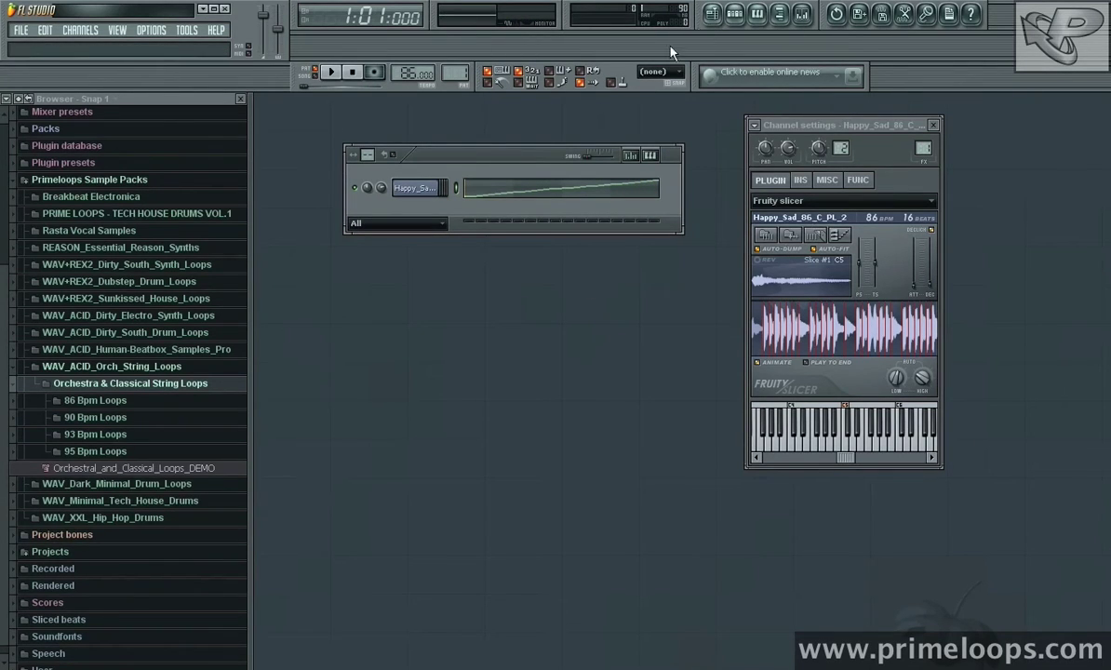
Delete the notes for slices 14 to 26 from pattern 1's piano roll, keeping the first two bars, and close it.
click(510, 180)
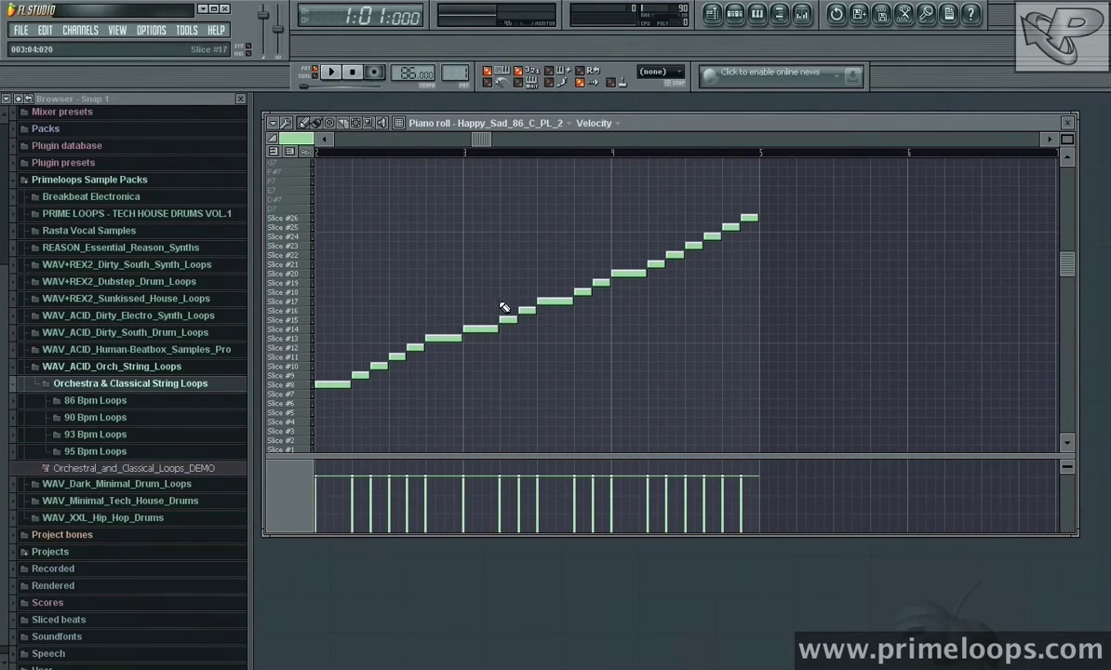
drag(665, 127, 669, 118)
drag(485, 128, 327, 128)
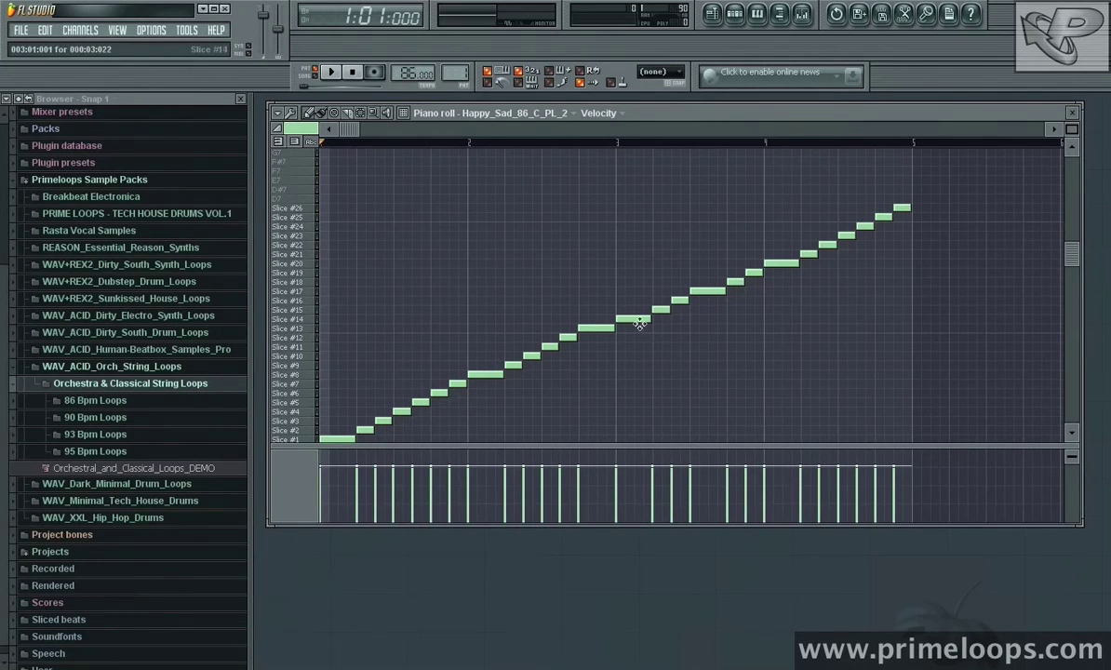
mouse_move(636, 318)
mouse_down()
mouse_move(702, 302)
mouse_move(749, 265)
mouse_move(842, 247)
mouse_move(903, 206)
mouse_up()
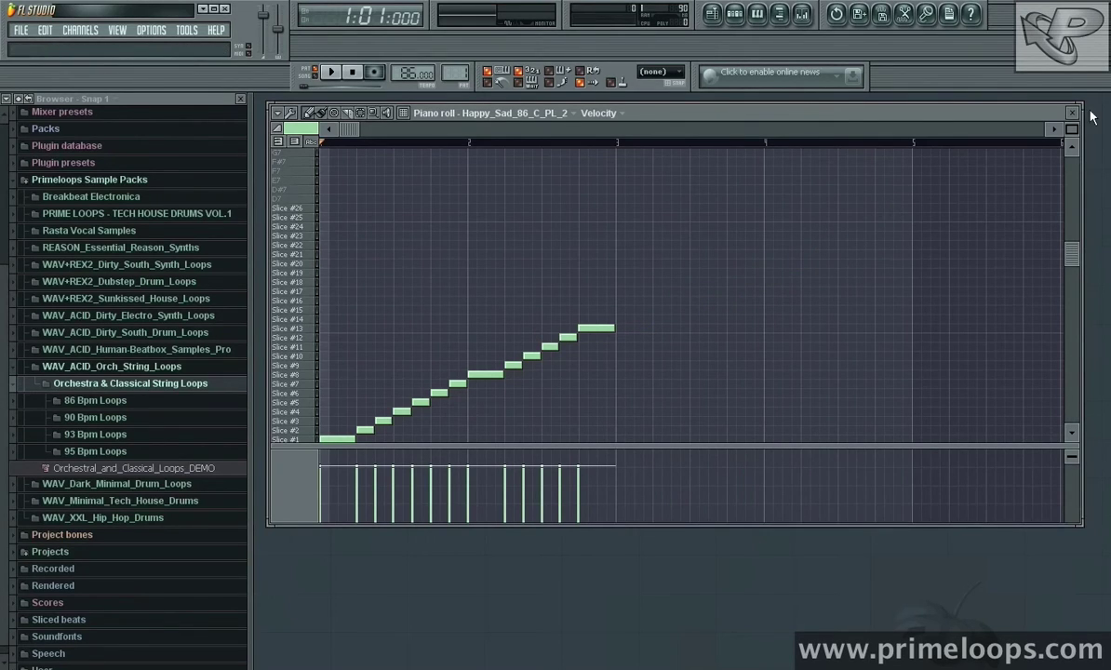
click(1070, 111)
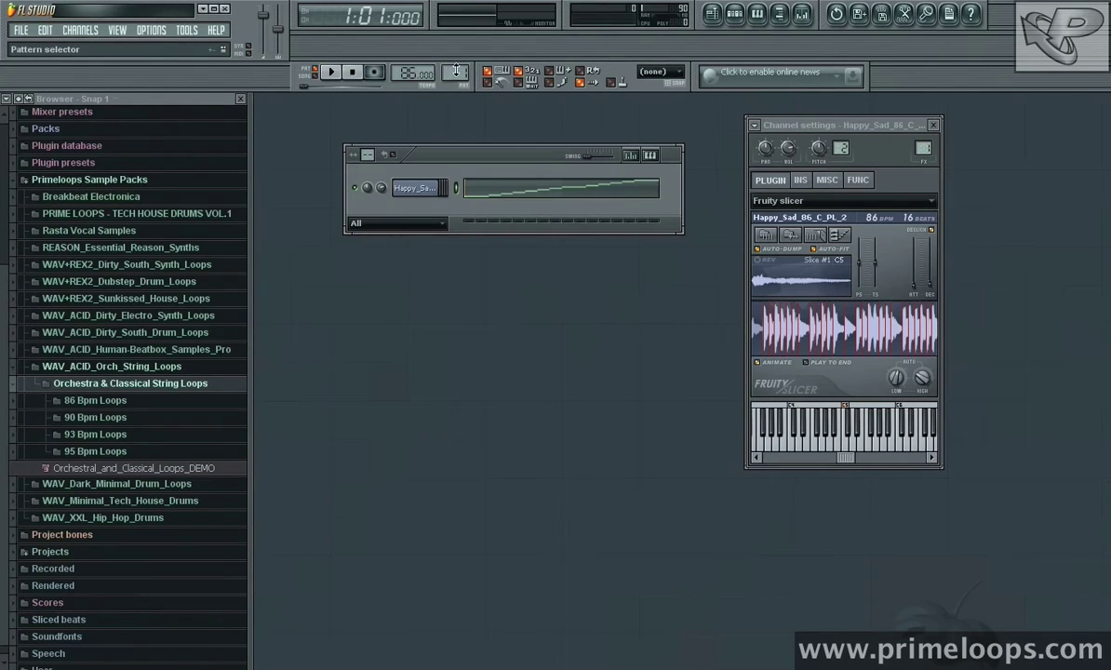
Switch to pattern 2, open the slicer channel's piano roll and audition the slices.
scroll(455, 71, up, 1)
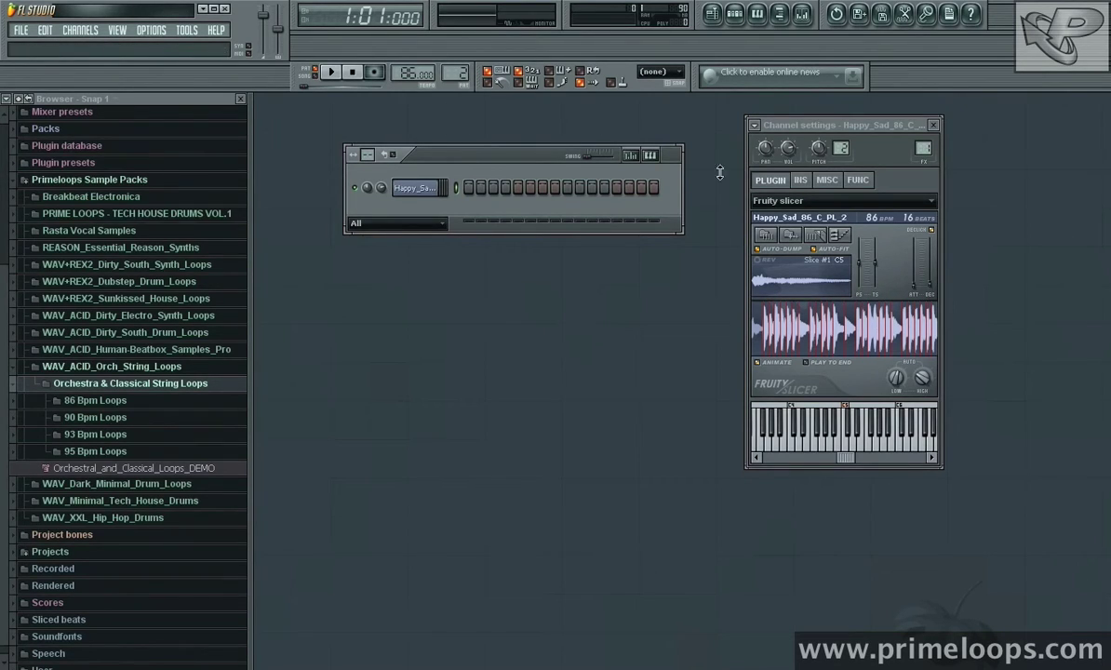
click(891, 336)
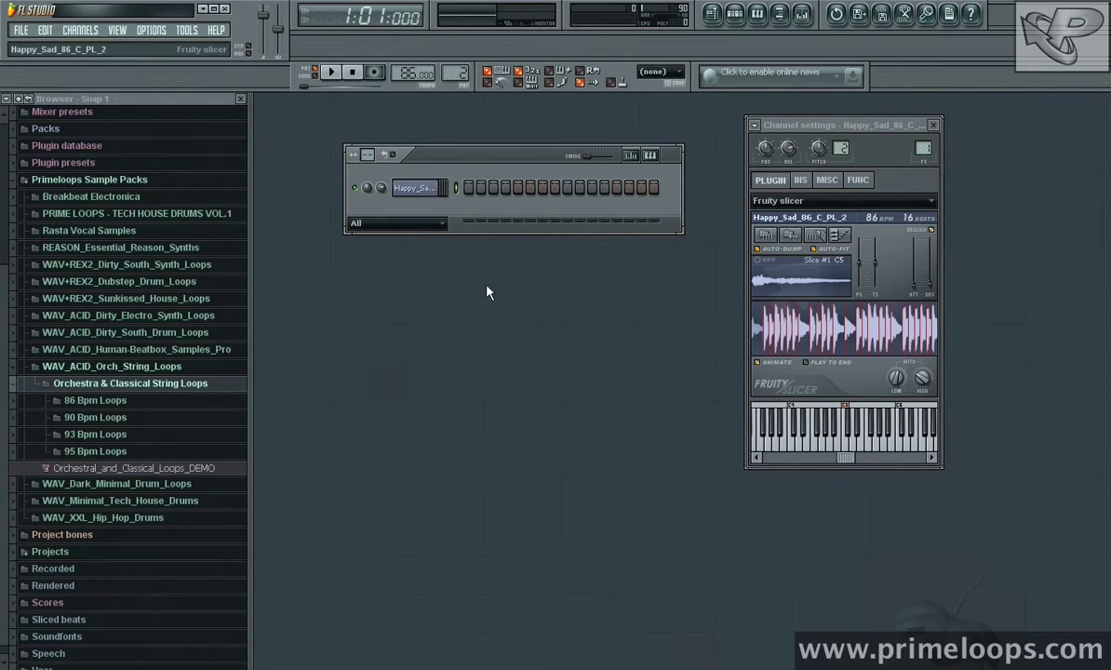
key(F7)
scroll(521, 305, up, 2)
mouse_move(307, 359)
mouse_down()
mouse_move(292, 335)
mouse_move(294, 210)
mouse_up()
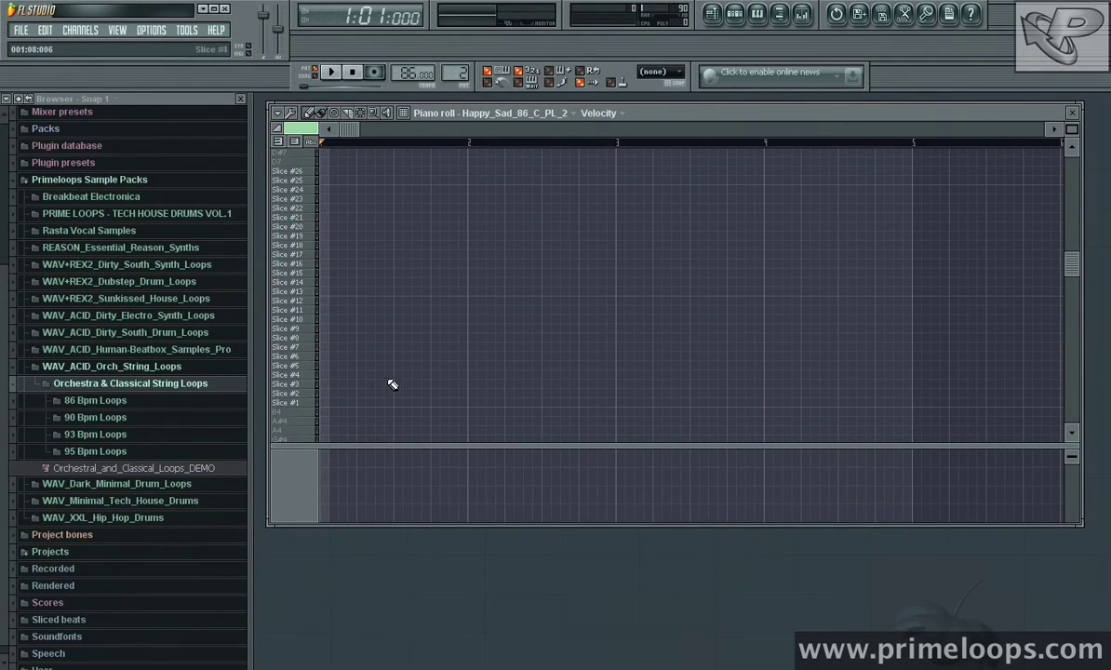
Place Slice #1 notes on steps 1, 3 and 4 and a Slice #2 note on step 5 of bar 1, playing the result.
click(330, 403)
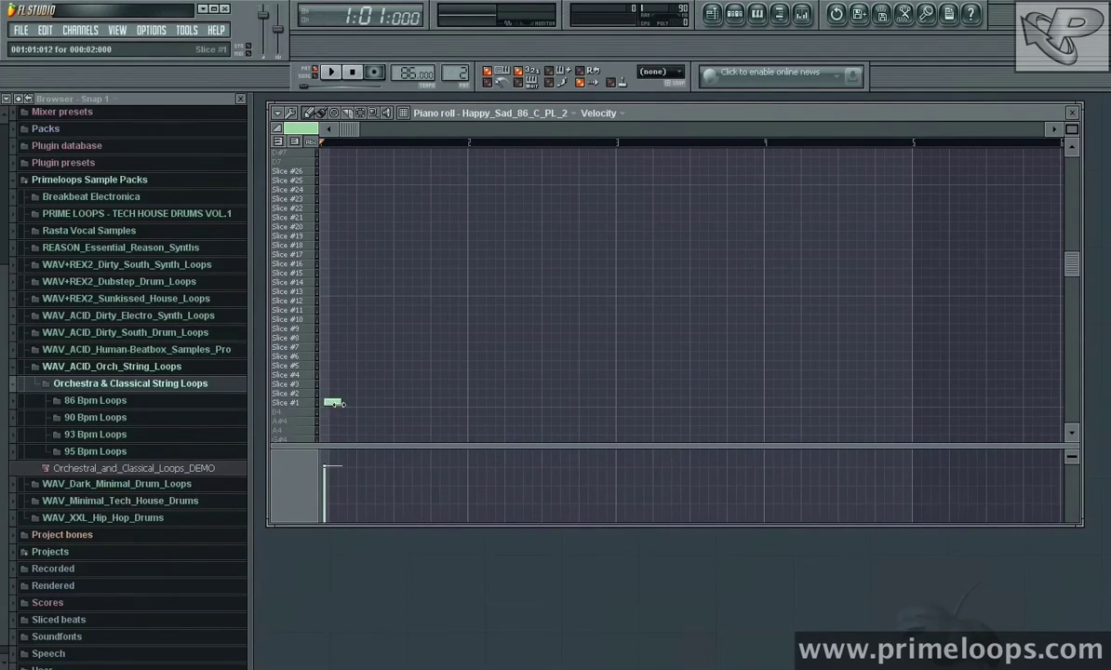
click(330, 401)
click(346, 402)
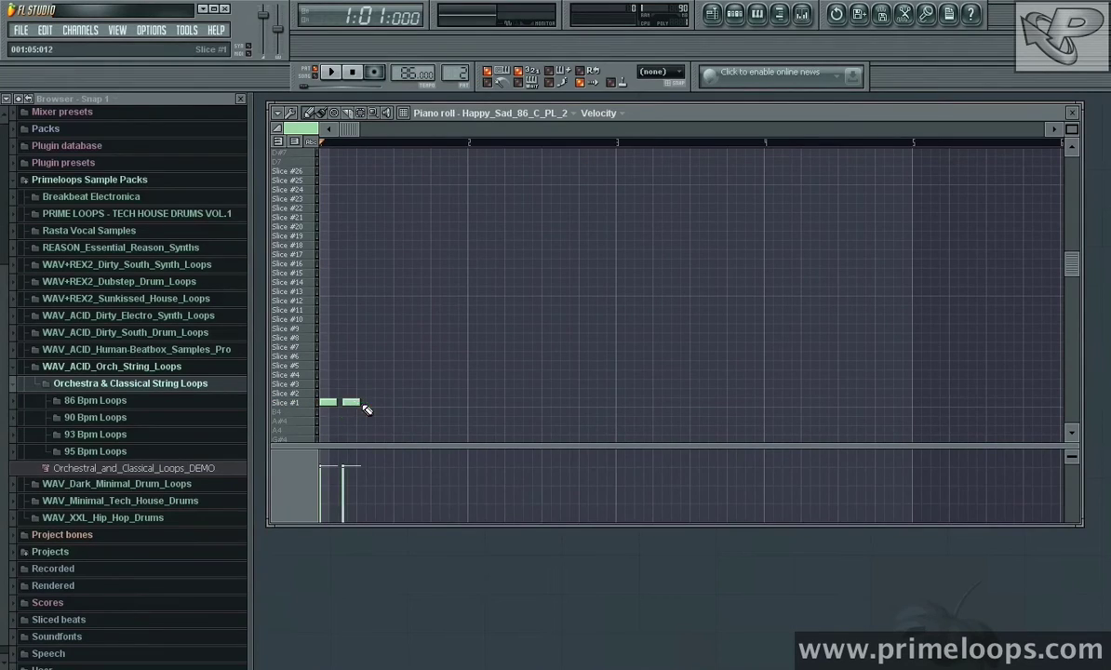
click(351, 402)
drag(346, 402, 355, 402)
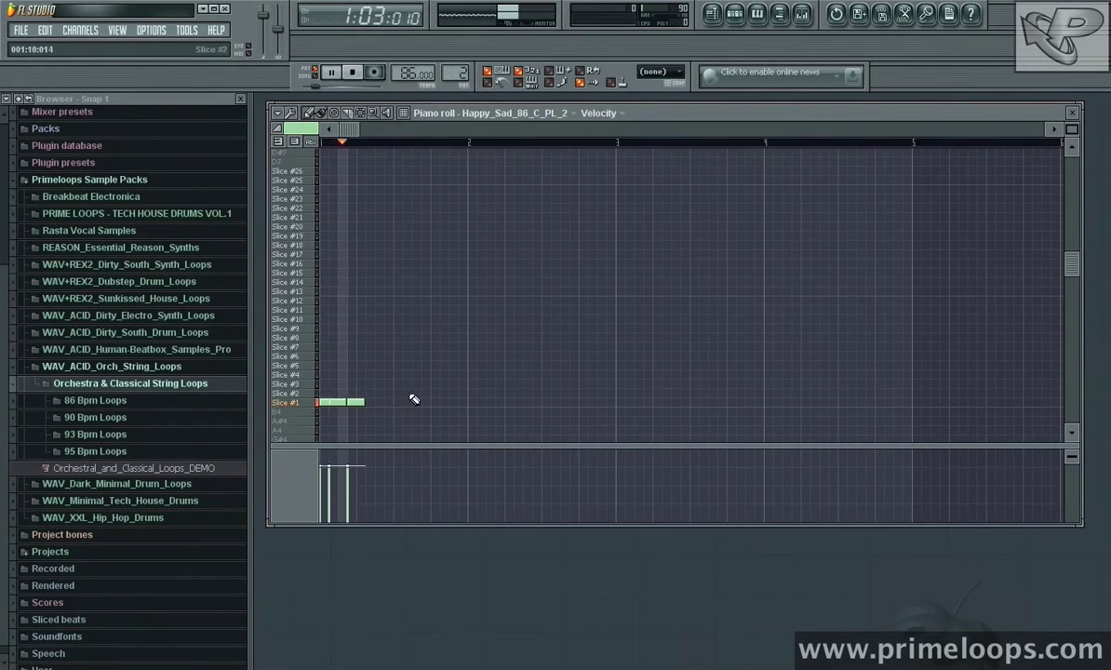
click(338, 402)
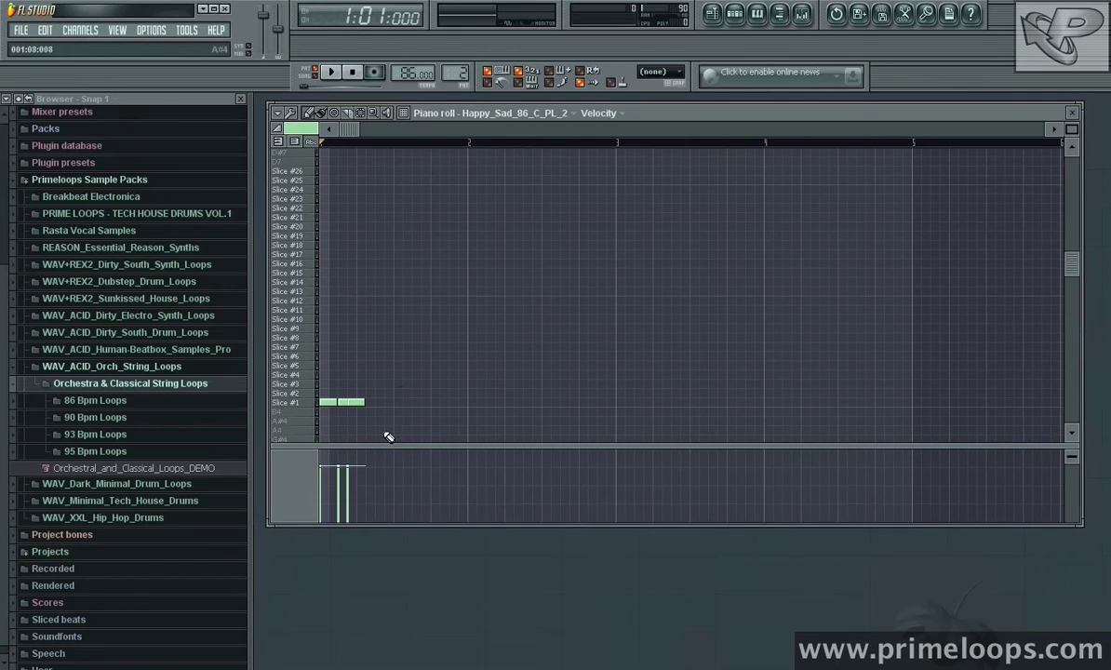
click(364, 392)
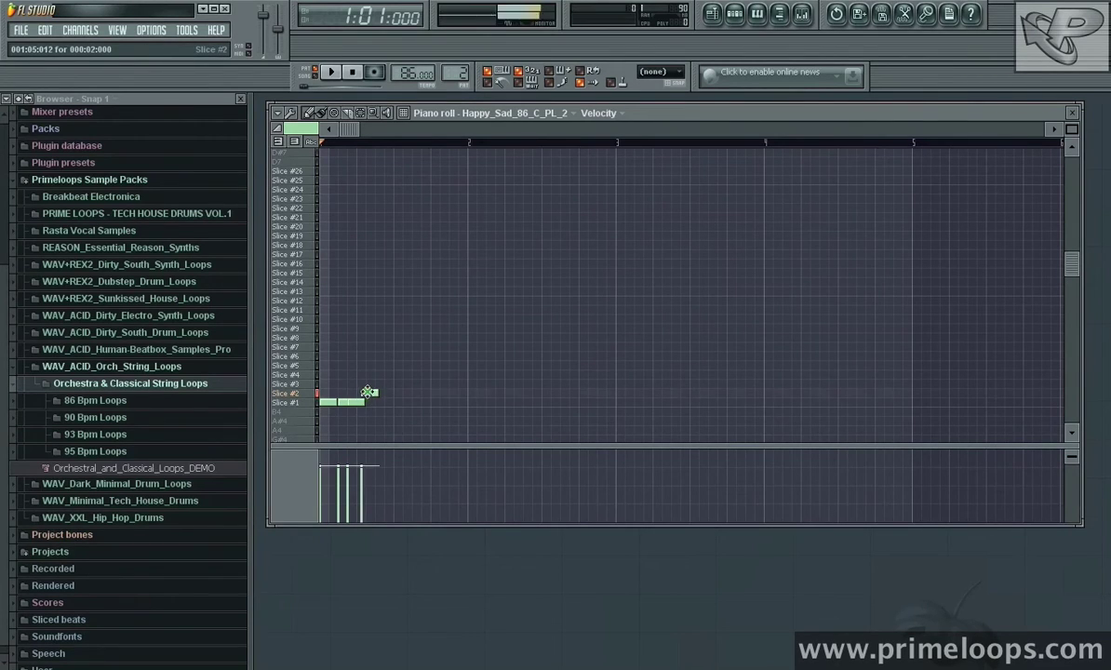
key(space)
key(space)
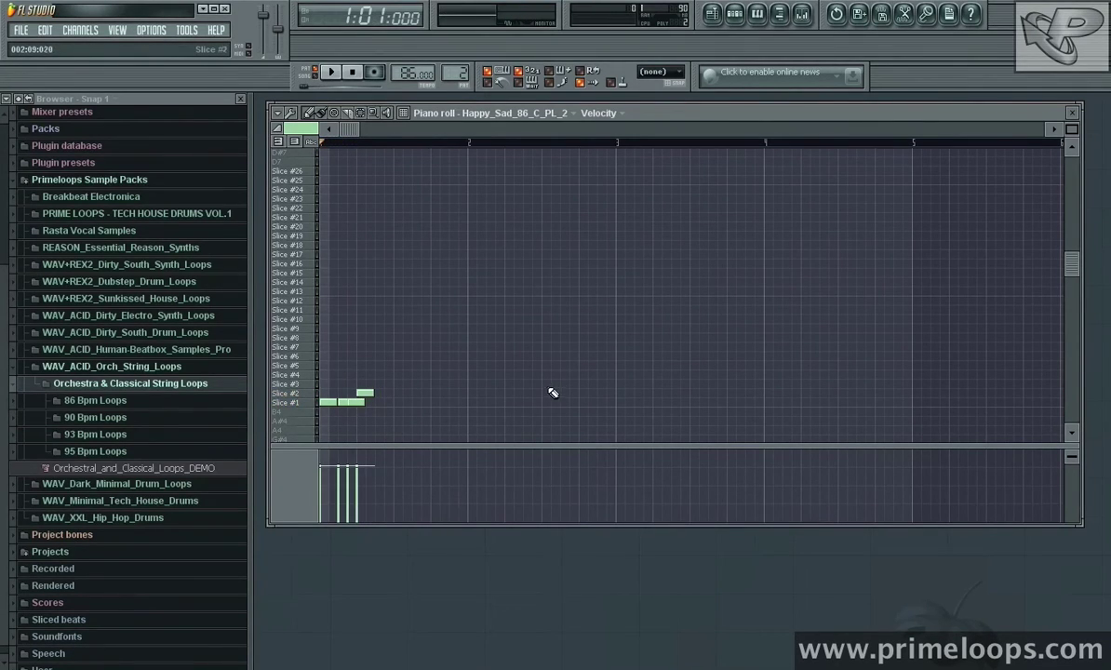
Complete bar 1 with notes for Slice #14, a one-beat Slice #8, Slice #6 and Slice #7, and play the bar.
click(375, 280)
click(405, 337)
drag(415, 338, 435, 338)
click(437, 356)
drag(449, 356, 450, 358)
click(453, 347)
key(space)
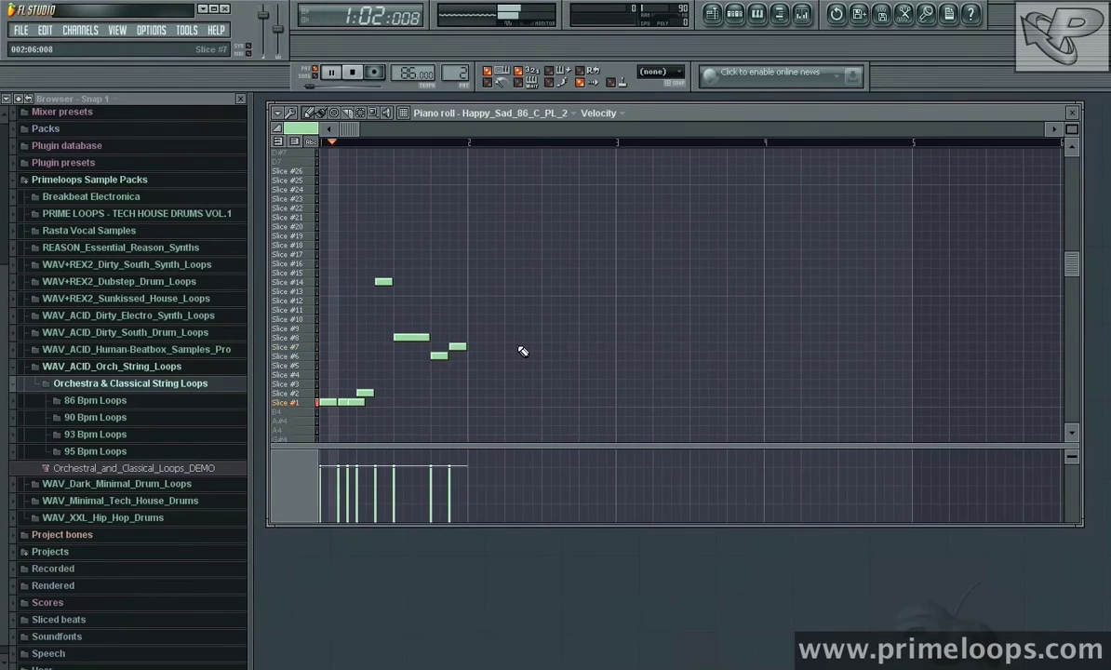
key(space)
Place notes in bar 2 for Slice #14 on step 1, a one-step Slice #13 on step 3, Slice #14 on step 4 and Slice #17 on step 5.
click(476, 282)
drag(475, 282, 471, 281)
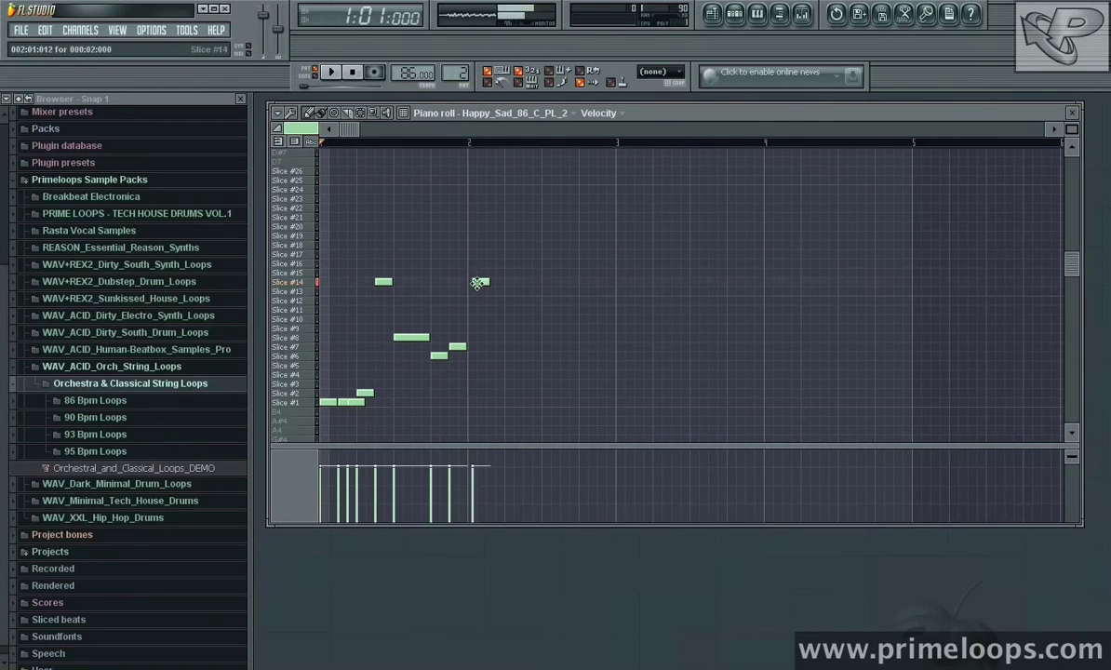
click(493, 292)
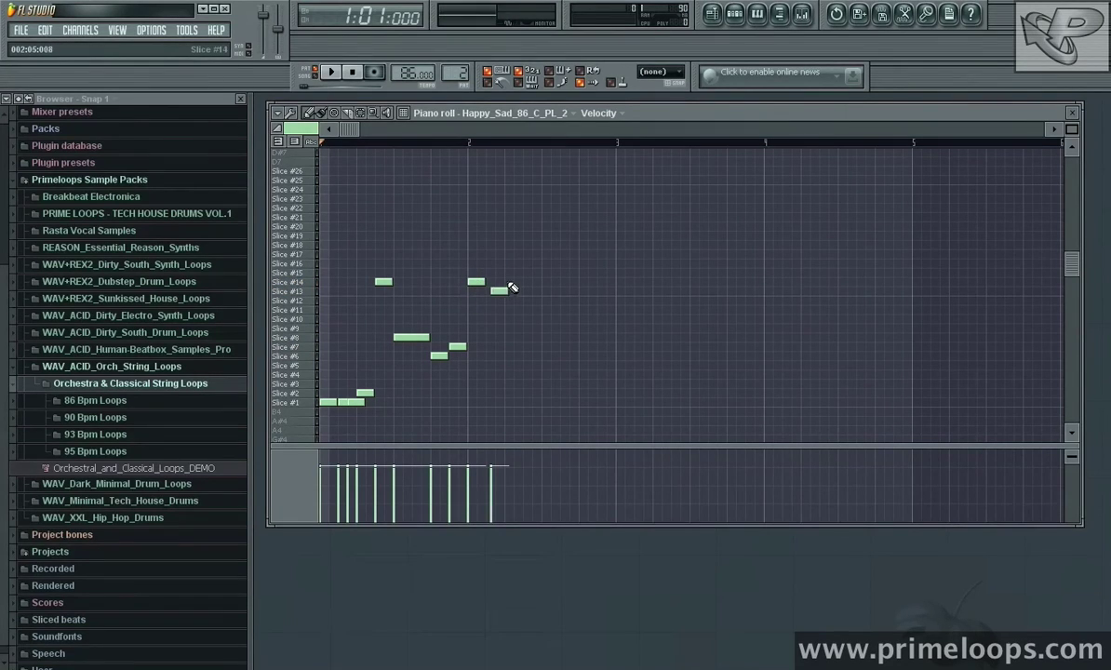
click(511, 283)
mouse_move(503, 291)
mouse_down()
mouse_move(490, 291)
mouse_move(508, 280)
mouse_up()
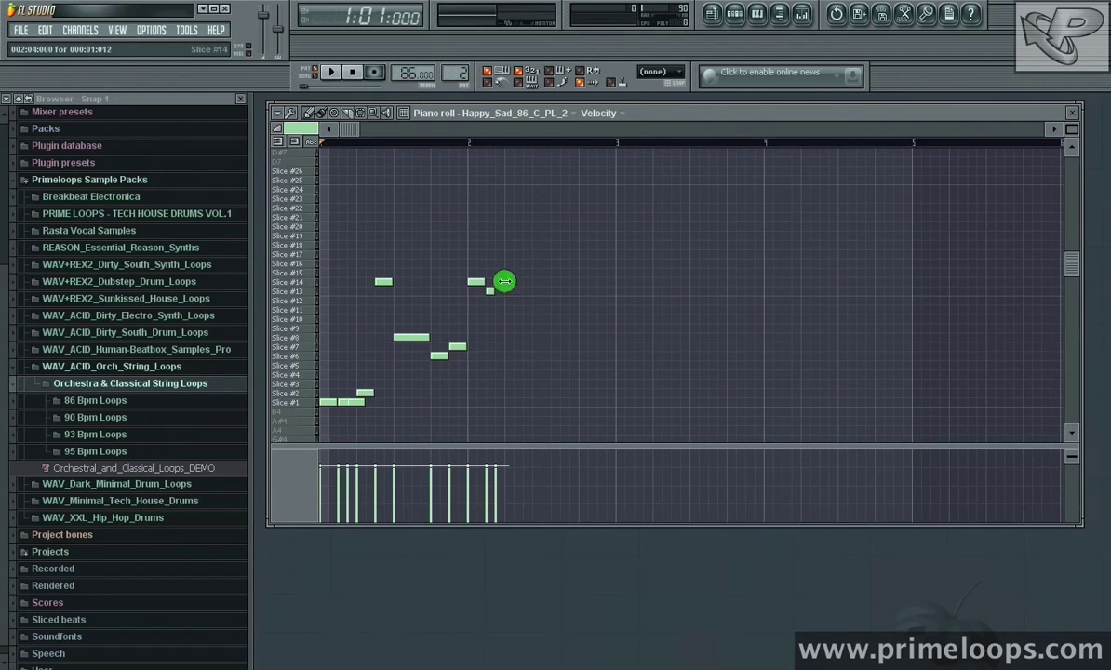
click(510, 254)
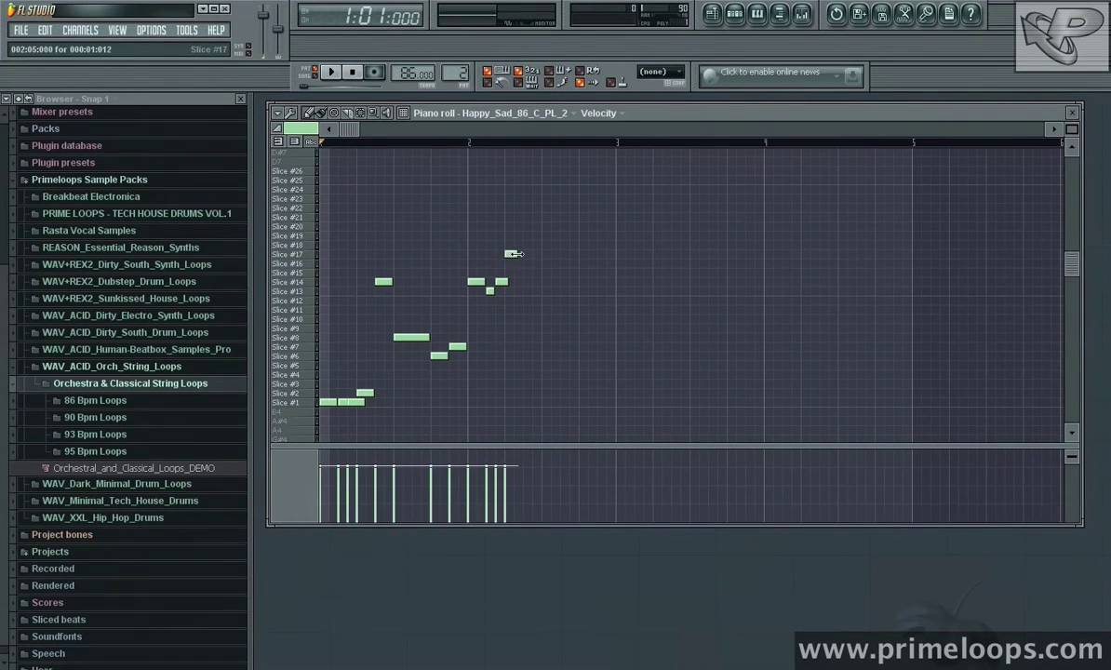
Complete bar 2 with Slice #8, Slice #1, Slice #12, a one-step Slice #13 and a one-beat Slice #8, play both bars and close the piano roll.
click(527, 337)
click(549, 402)
click(555, 299)
click(571, 289)
drag(581, 290, 574, 292)
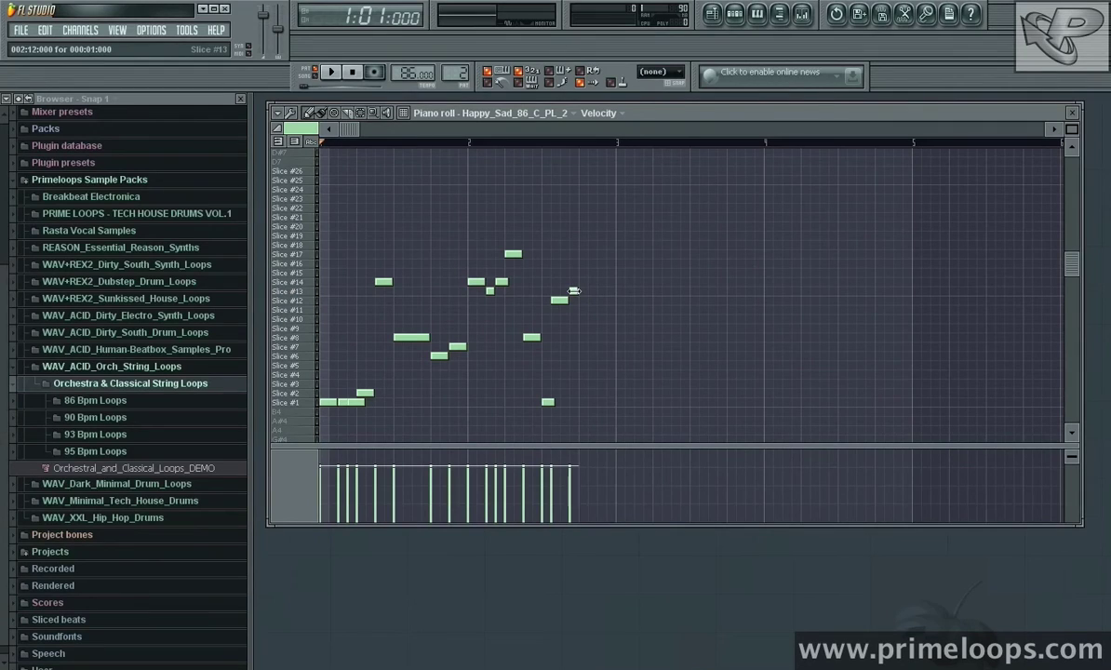
click(586, 337)
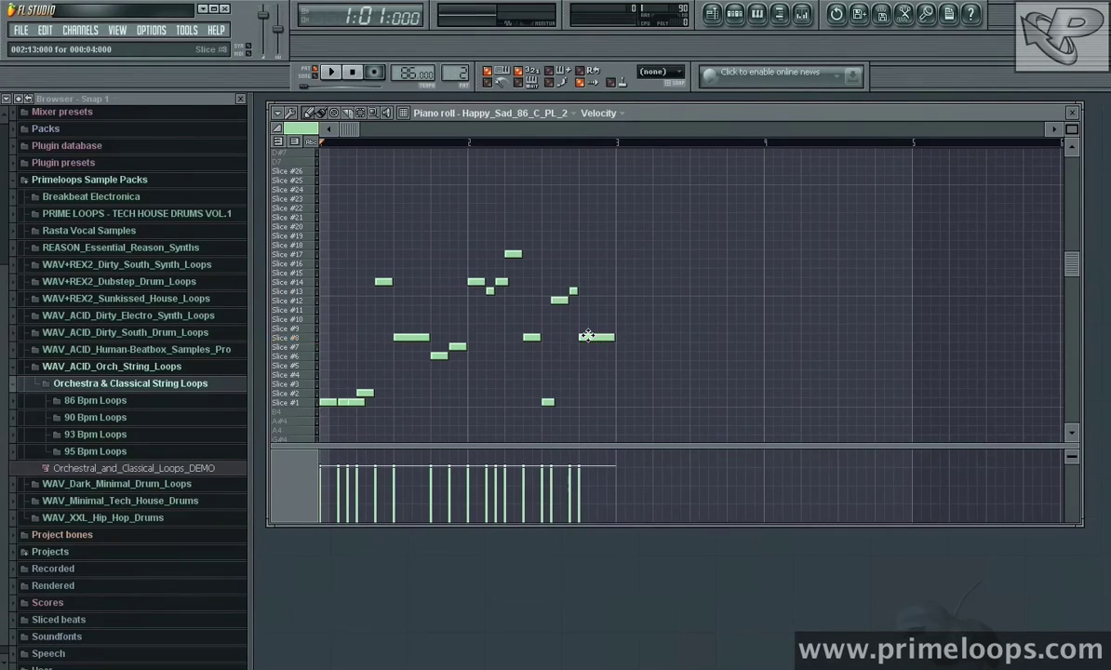
key(space)
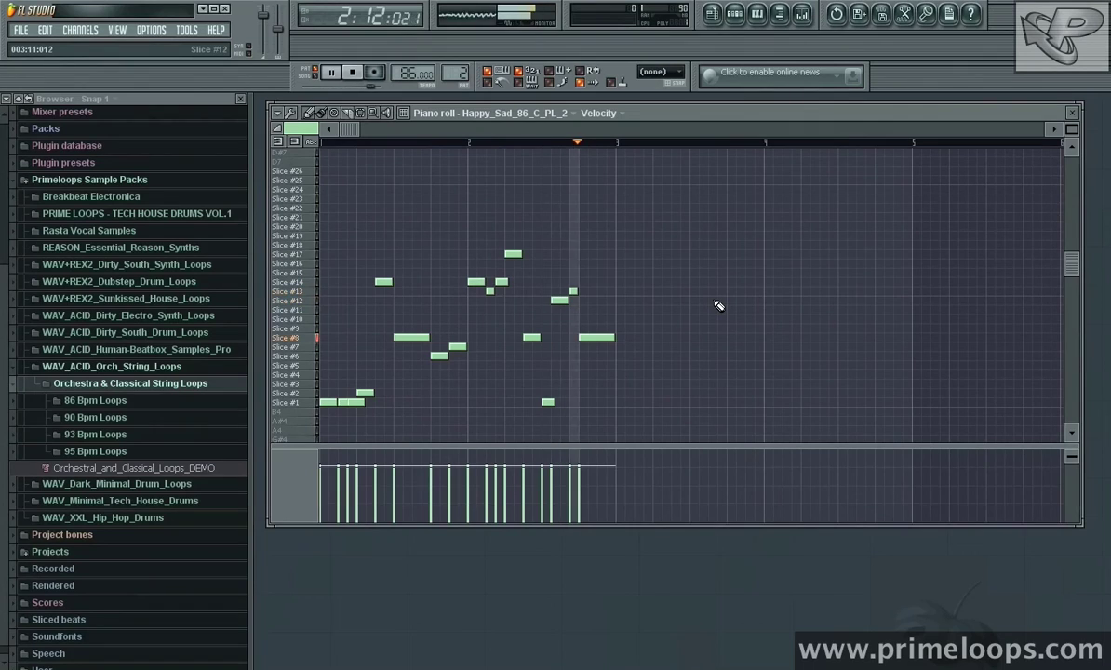
key(space)
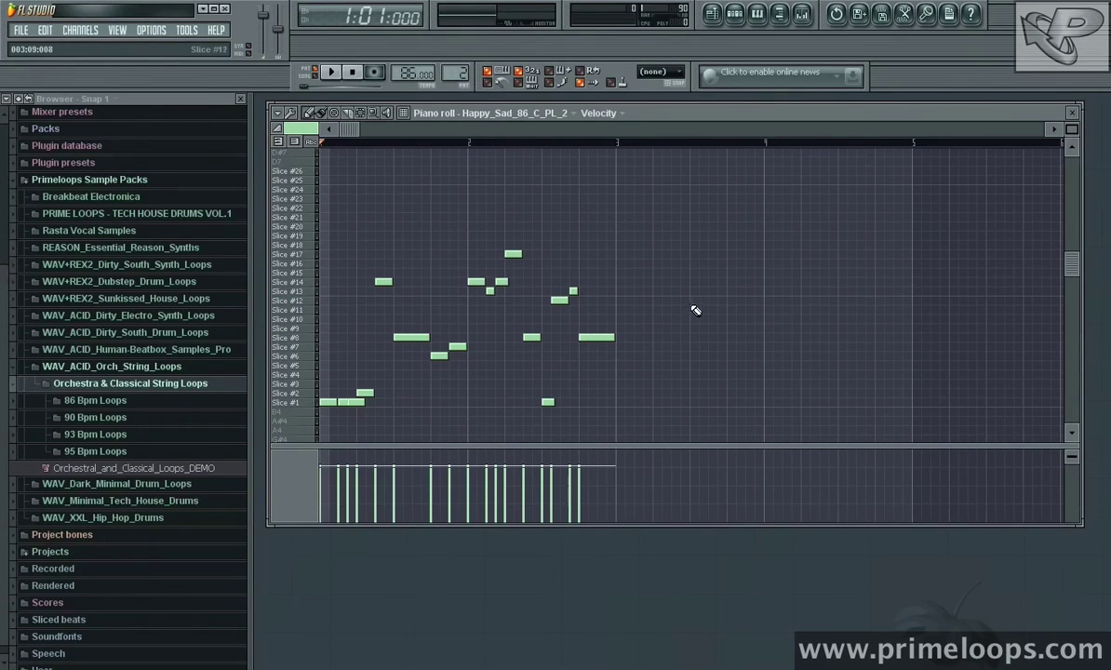
click(1078, 115)
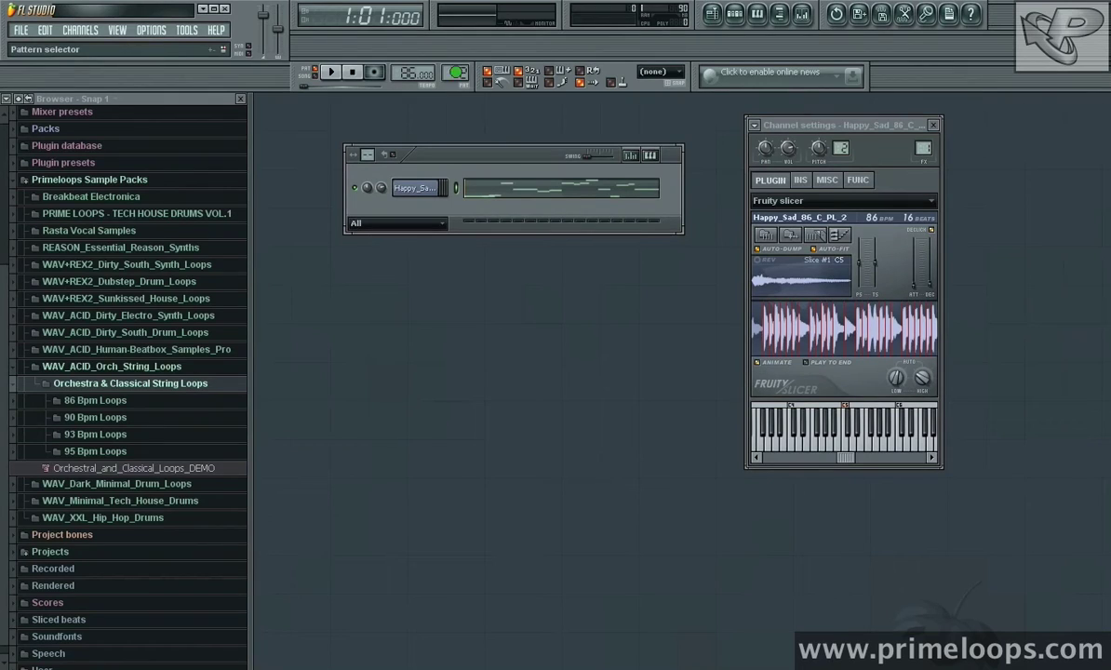
Switch to pattern 3, add a second Fruity Slicer channel and open its channel settings.
scroll(457, 72, up, 2)
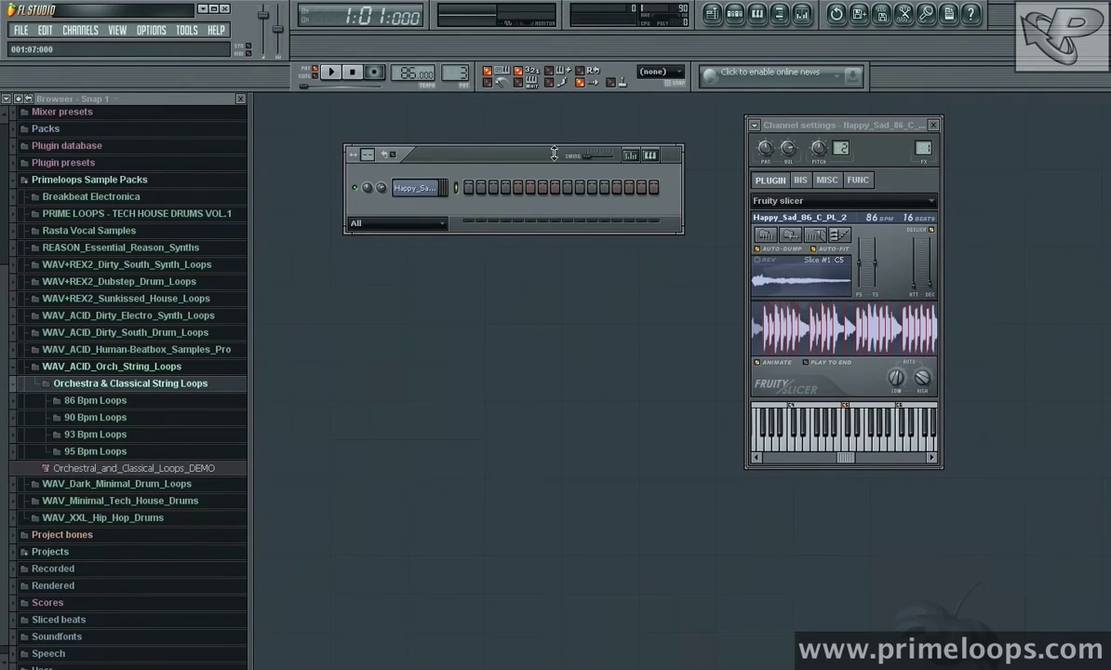
click(414, 187)
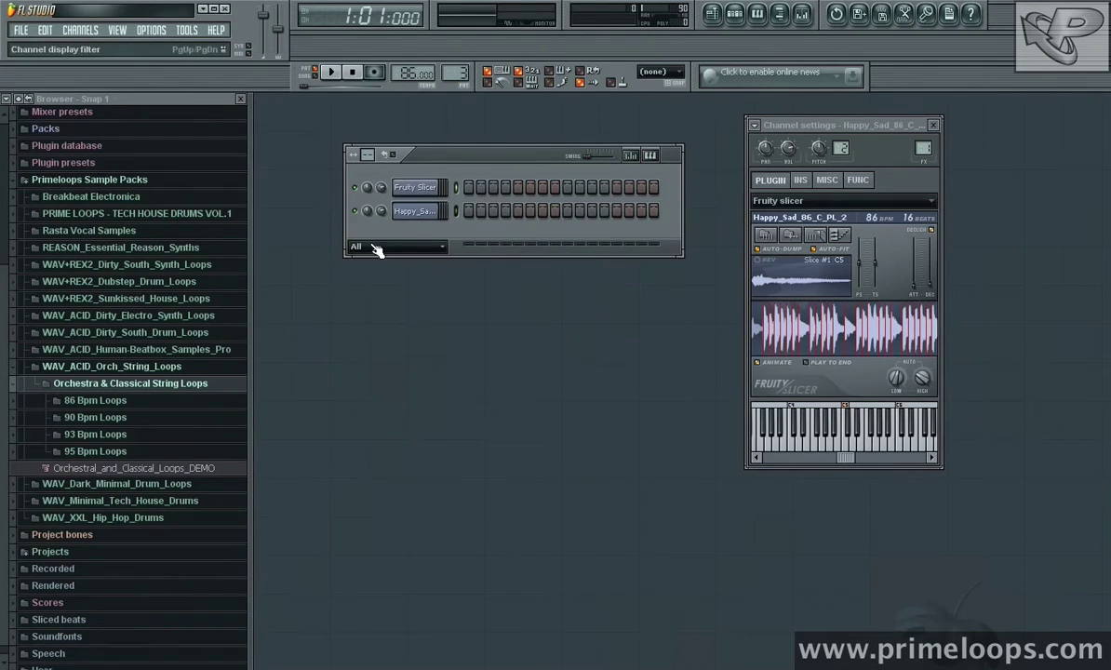
click(423, 188)
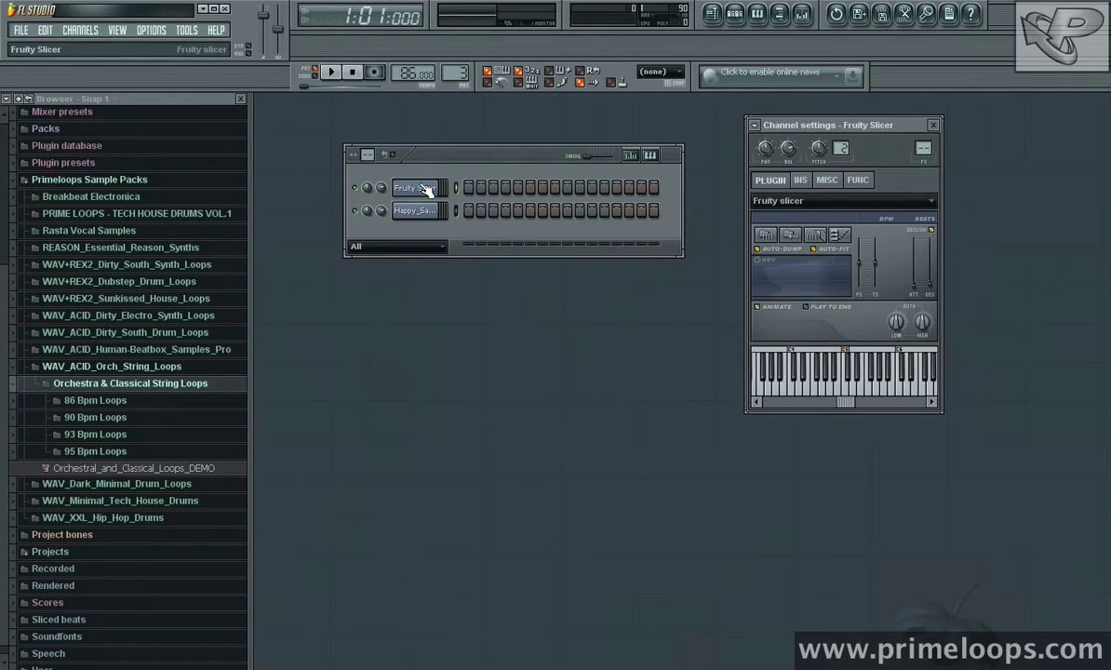
Load Happy_Sad_86_C_PL_4.wav from the 86 Bpm Loops folder into the new slicer.
click(781, 235)
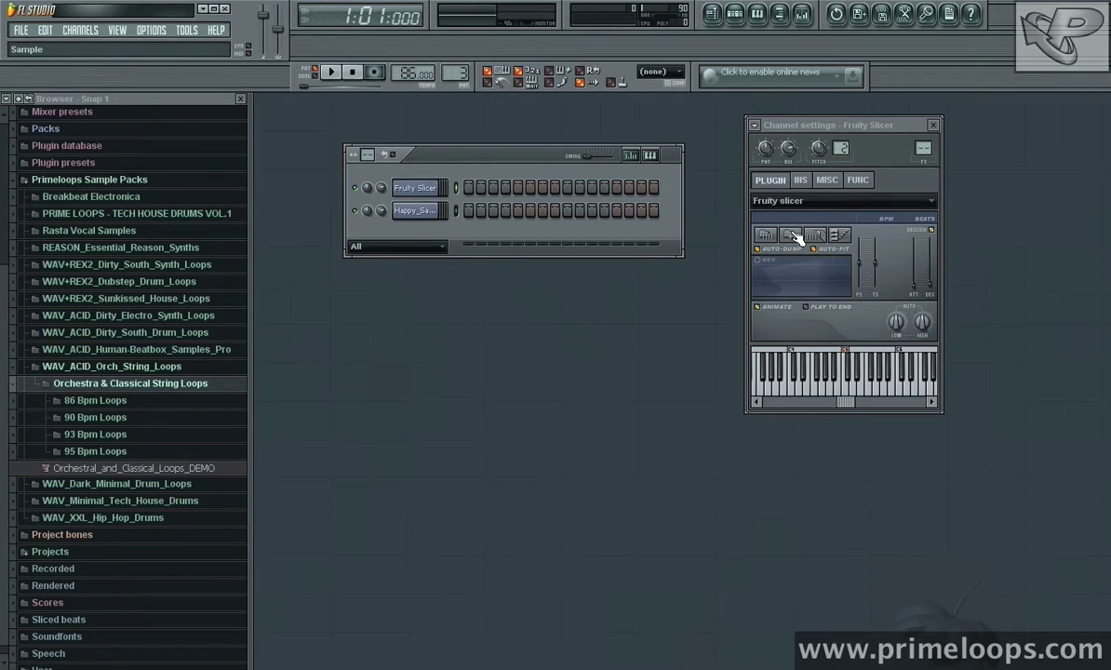
click(793, 235)
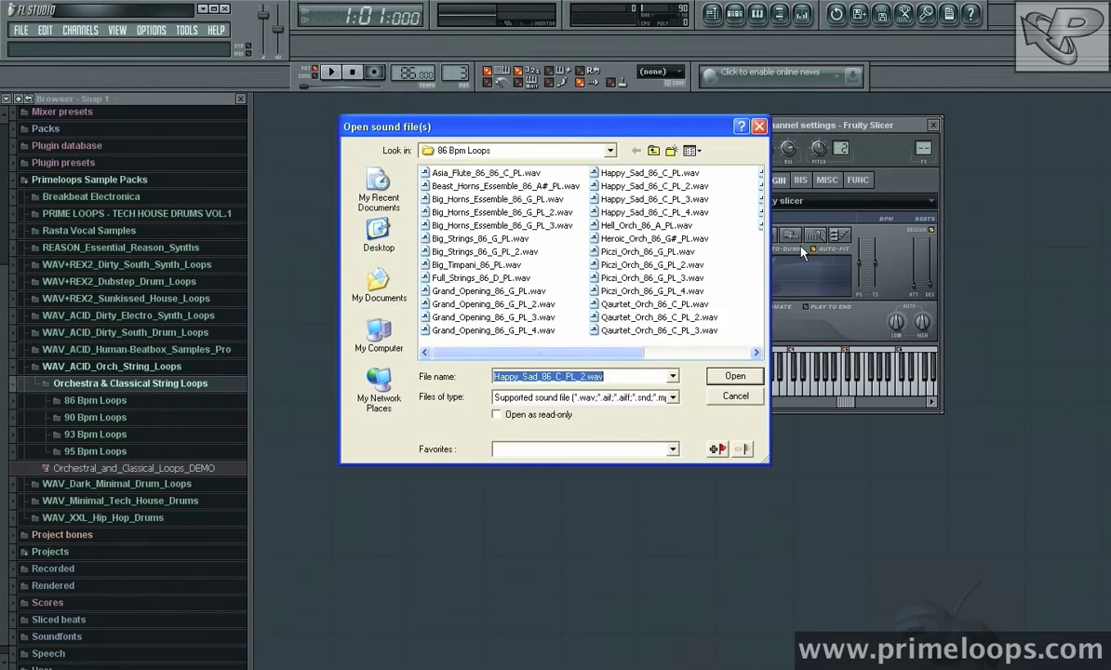
double_click(674, 214)
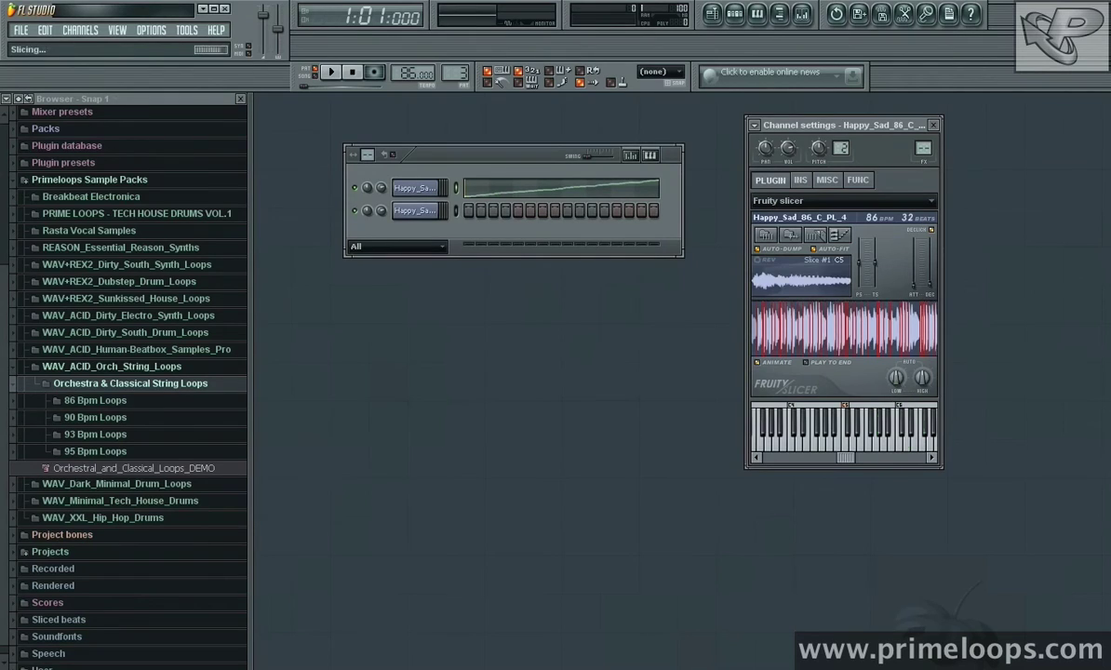
Adjust the new slicer's auto-slicing high threshold and play the loop in pattern 3.
drag(922, 377, 923, 368)
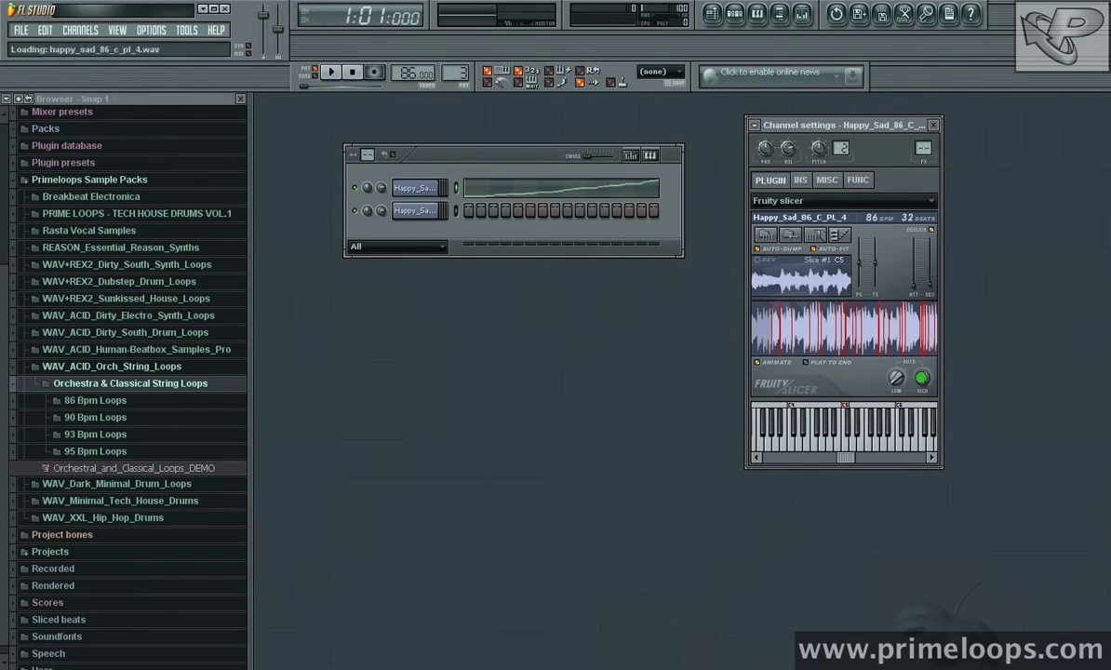
key(space)
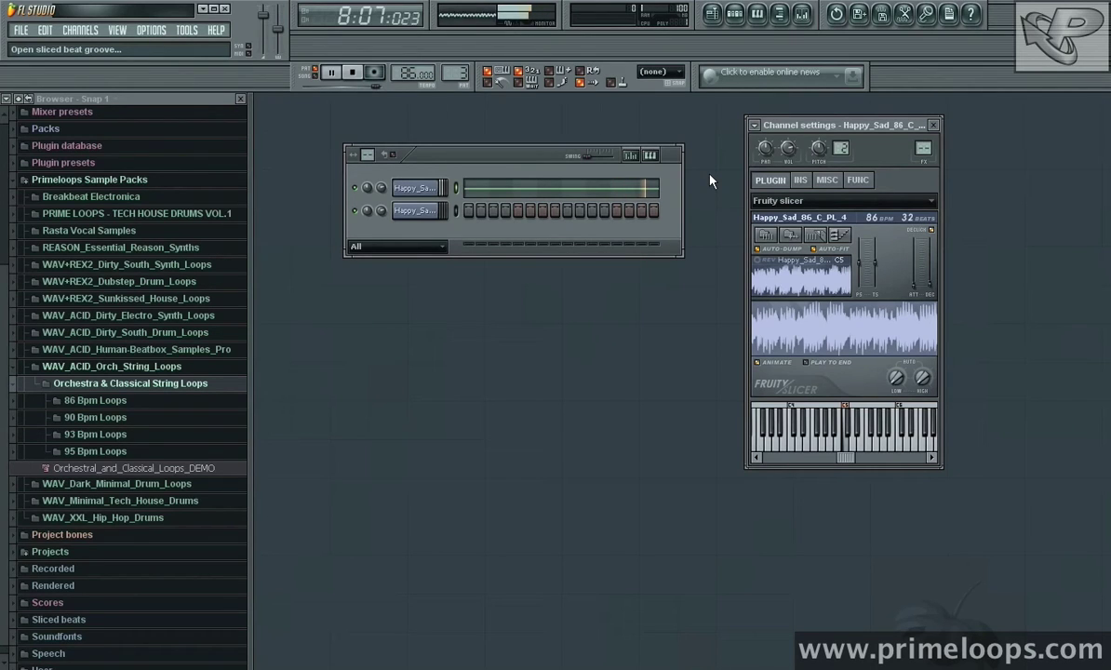
key(space)
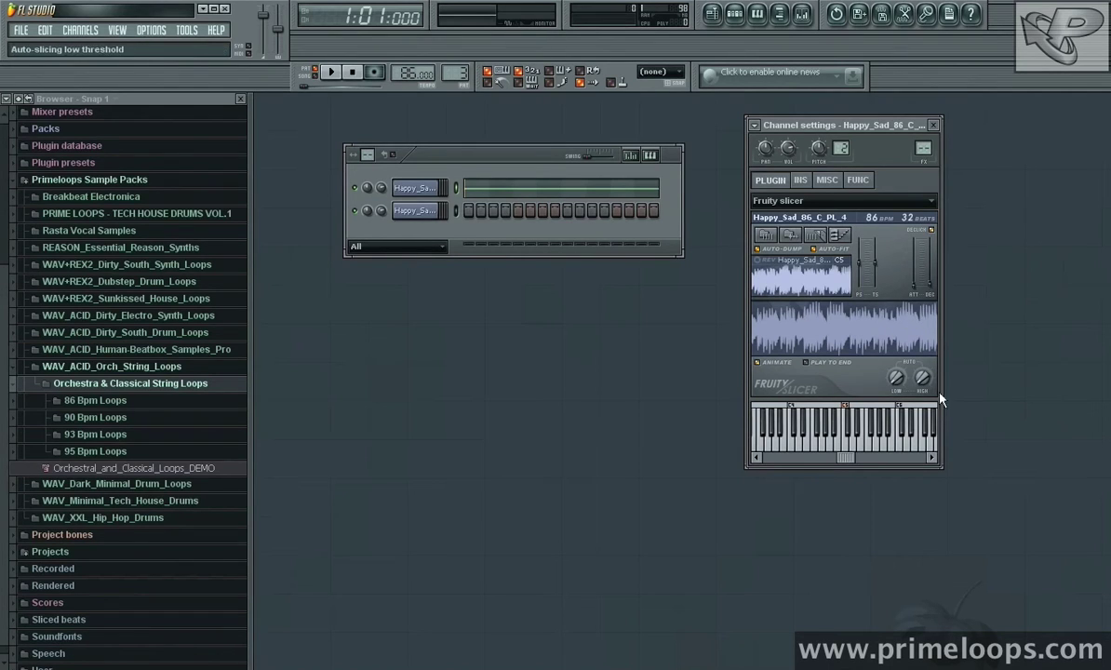
Adjust the auto-slicing low threshold to re-slice the loop and play the sliced result.
click(895, 377)
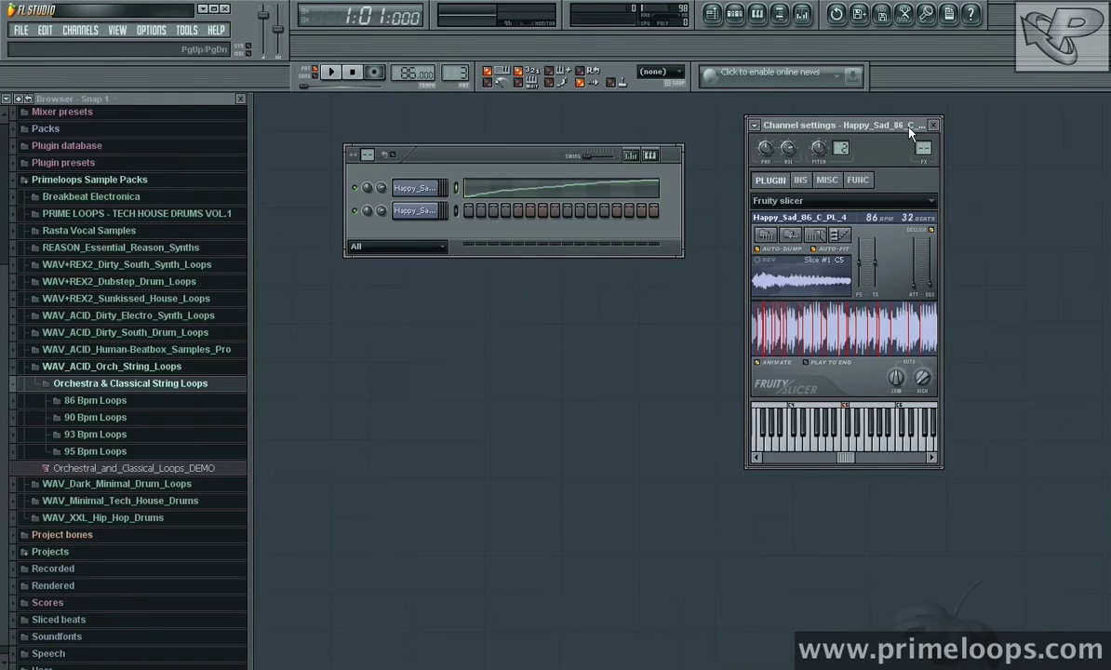
key(space)
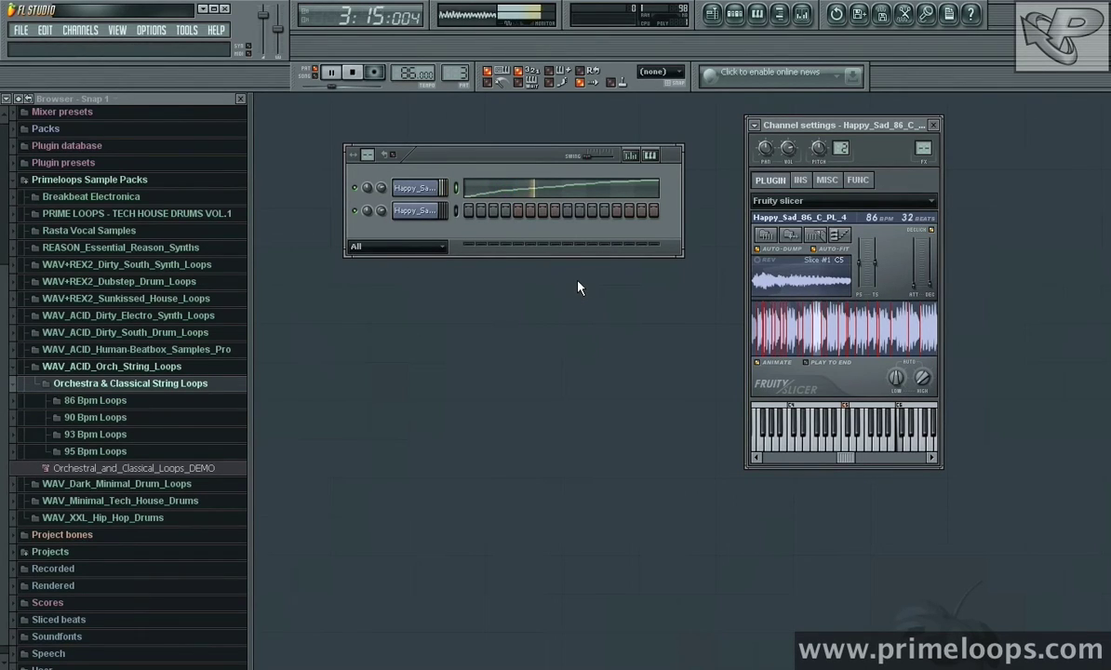
key(space)
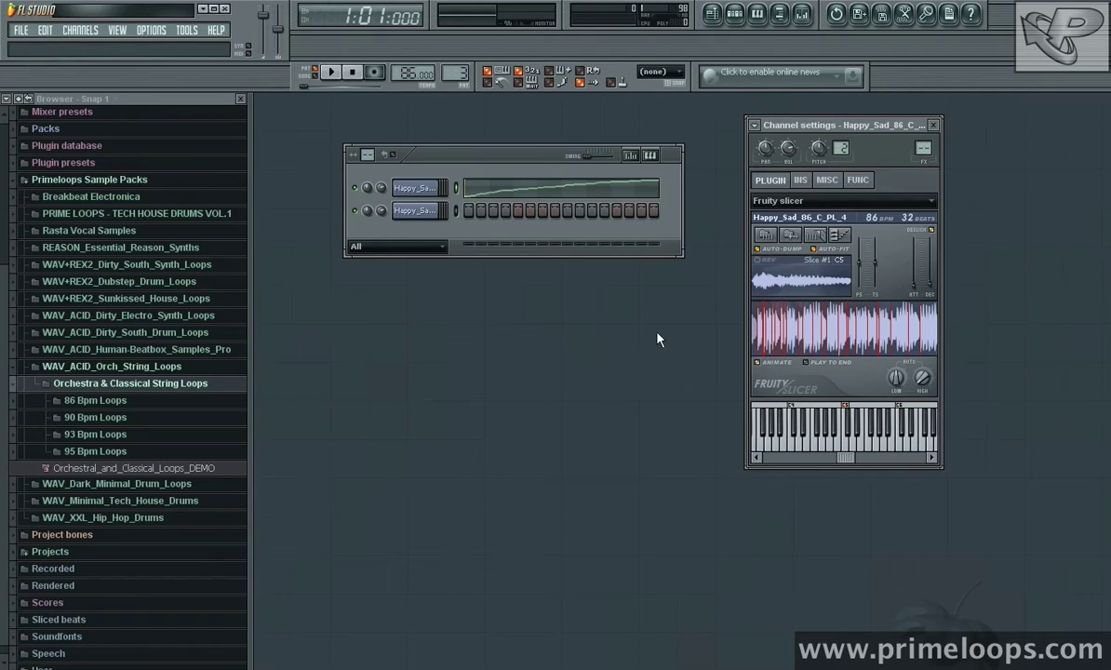
Open the new slicer's piano roll in pattern 3 and delete all of its dumped slice notes.
click(555, 193)
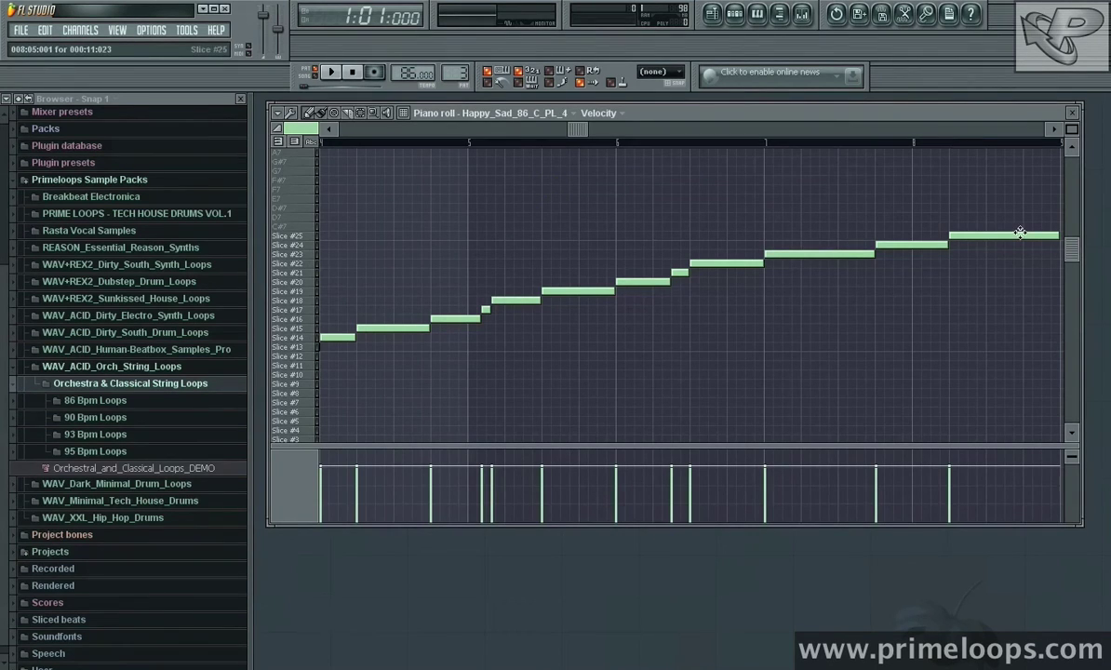
drag(1021, 234, 359, 327)
drag(856, 130, 359, 138)
mouse_move(720, 366)
mouse_down()
mouse_move(525, 372)
mouse_move(644, 365)
mouse_move(359, 432)
mouse_move(463, 422)
mouse_move(494, 377)
mouse_up()
scroll(494, 377, down, 2)
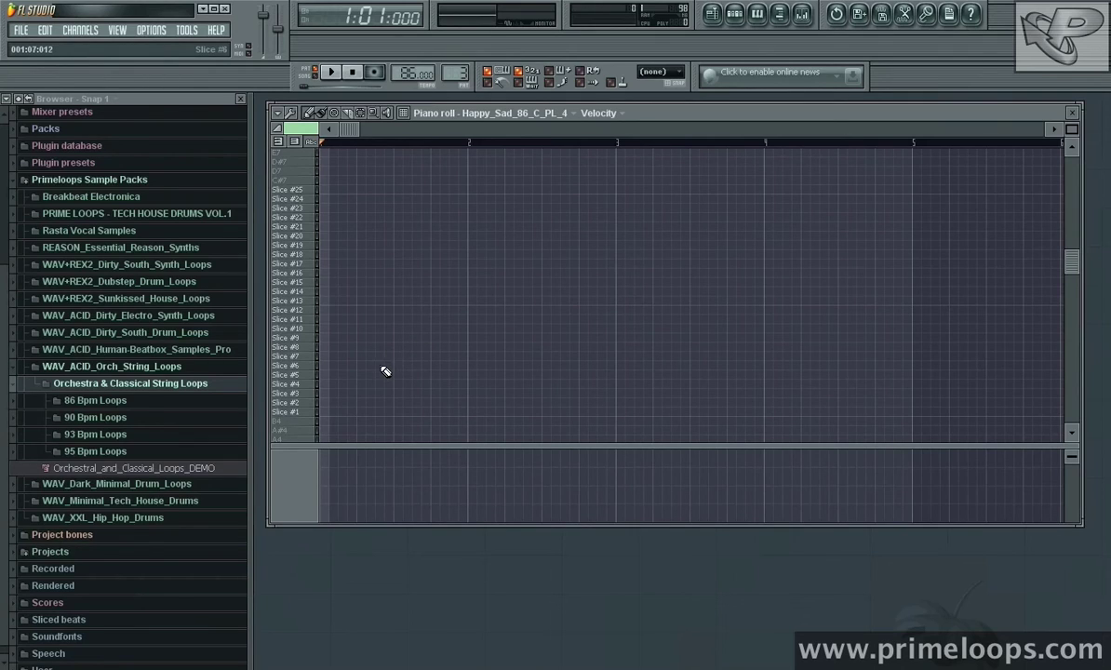
Fill bar 1 with a one-beat Slice #1, a two-beat Slice #10 on beat 2 and a one-beat Slice #13 on beat 4.
click(337, 413)
drag(338, 414, 325, 414)
click(363, 328)
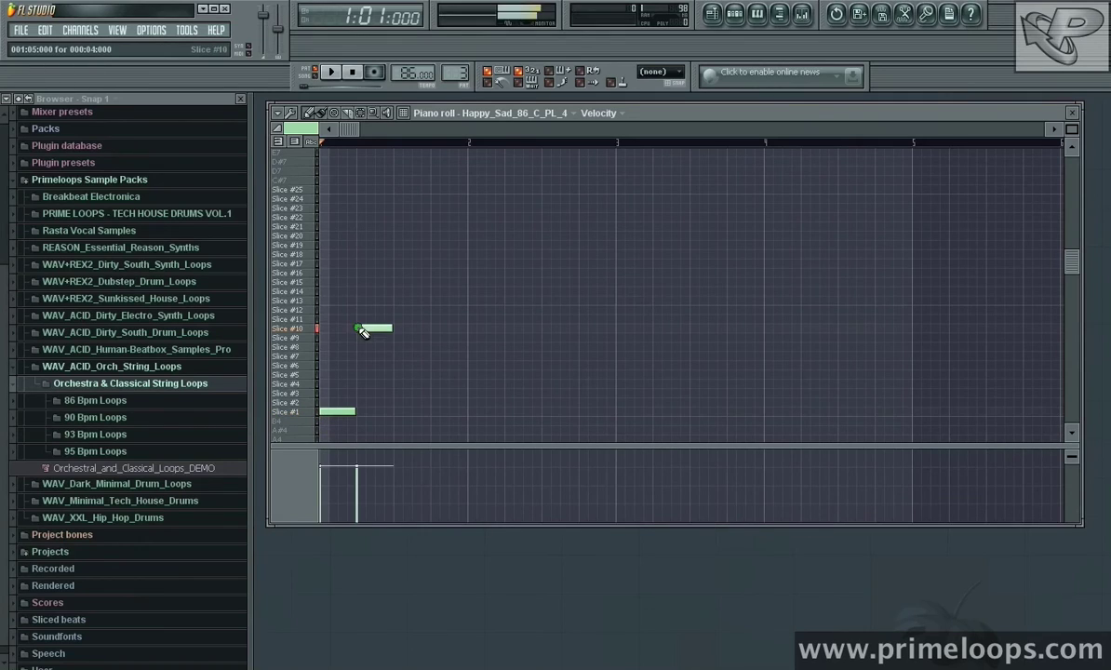
drag(391, 327, 429, 328)
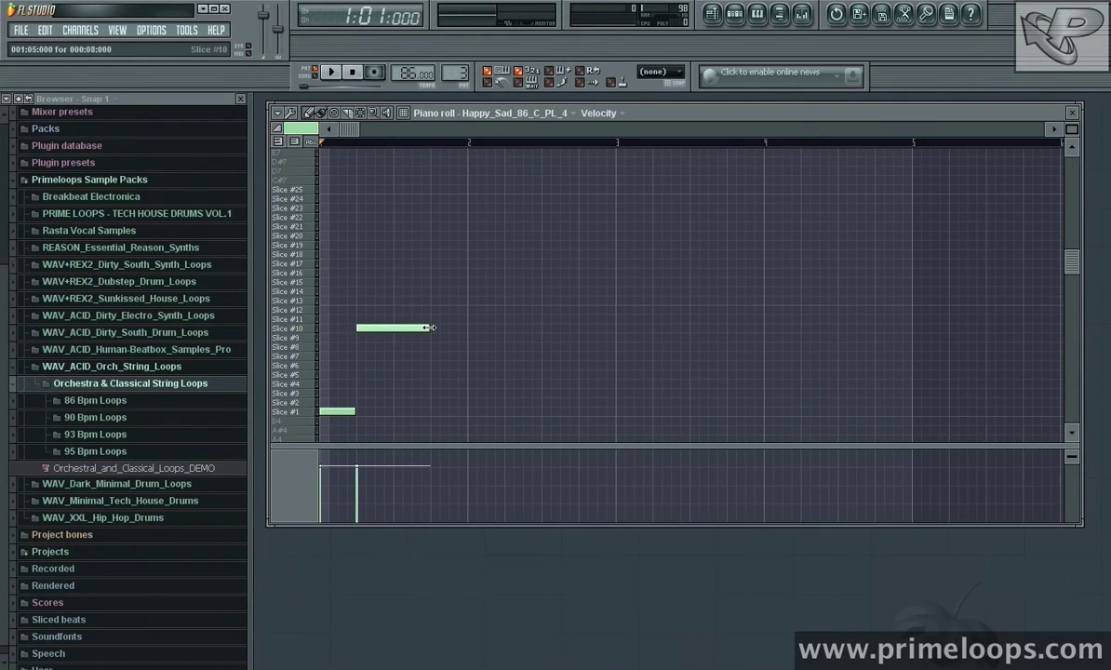
click(436, 301)
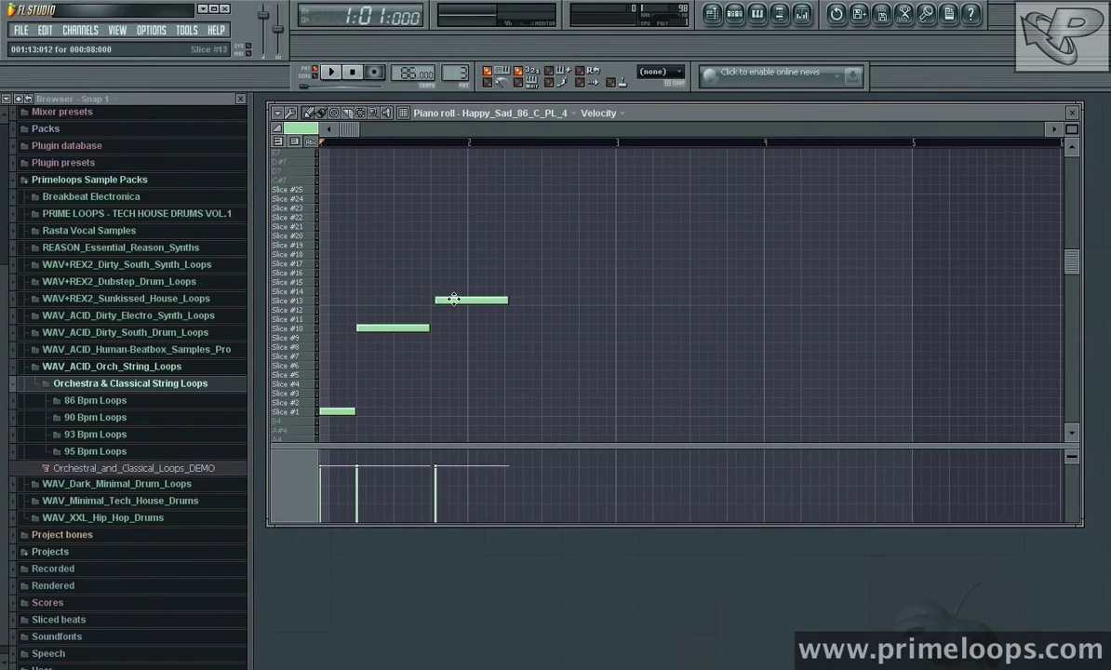
drag(496, 300, 467, 300)
Fill bar 2 with one-beat notes for Slice #15 twice, Slice #13 and Slice #16, play the pattern and close the piano roll.
click(470, 282)
click(508, 282)
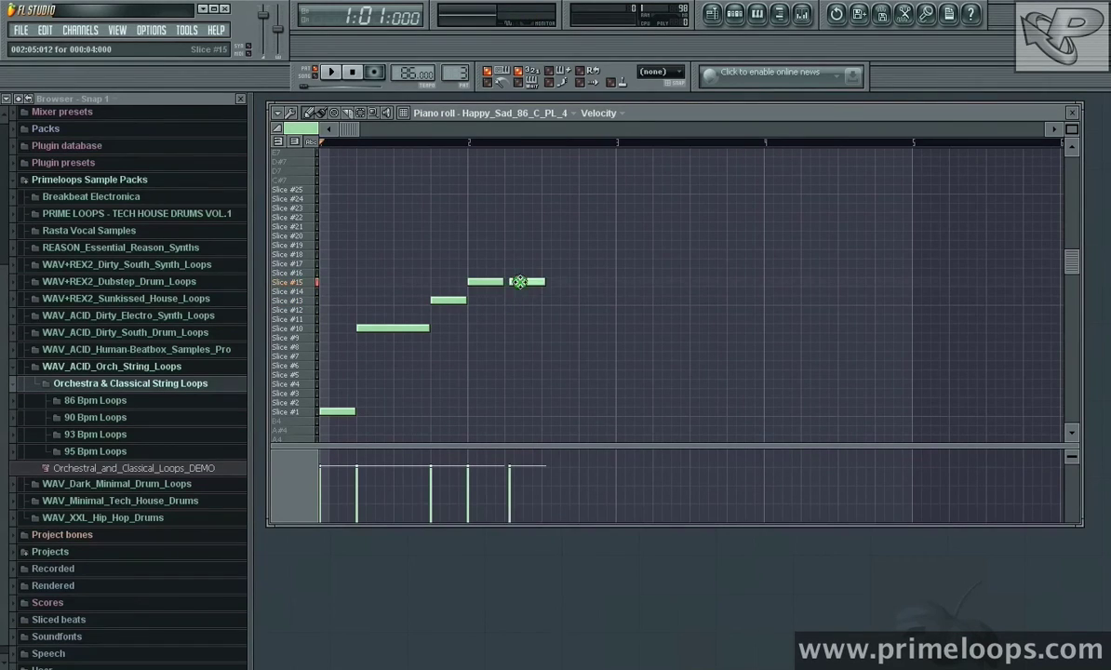
click(548, 300)
click(585, 272)
key(space)
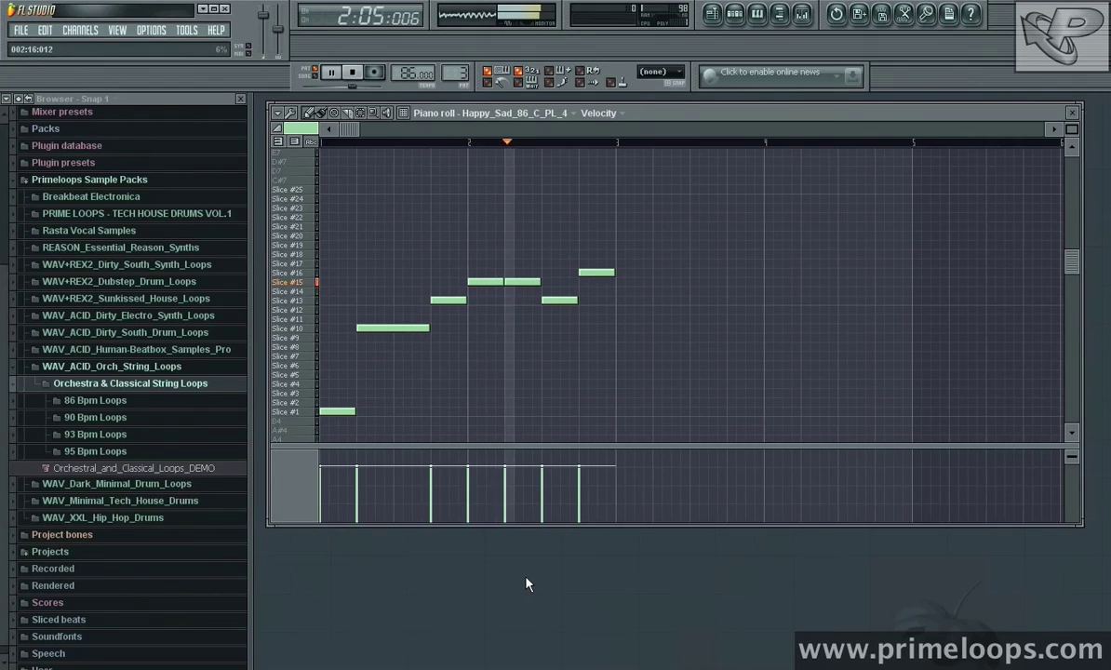
key(space)
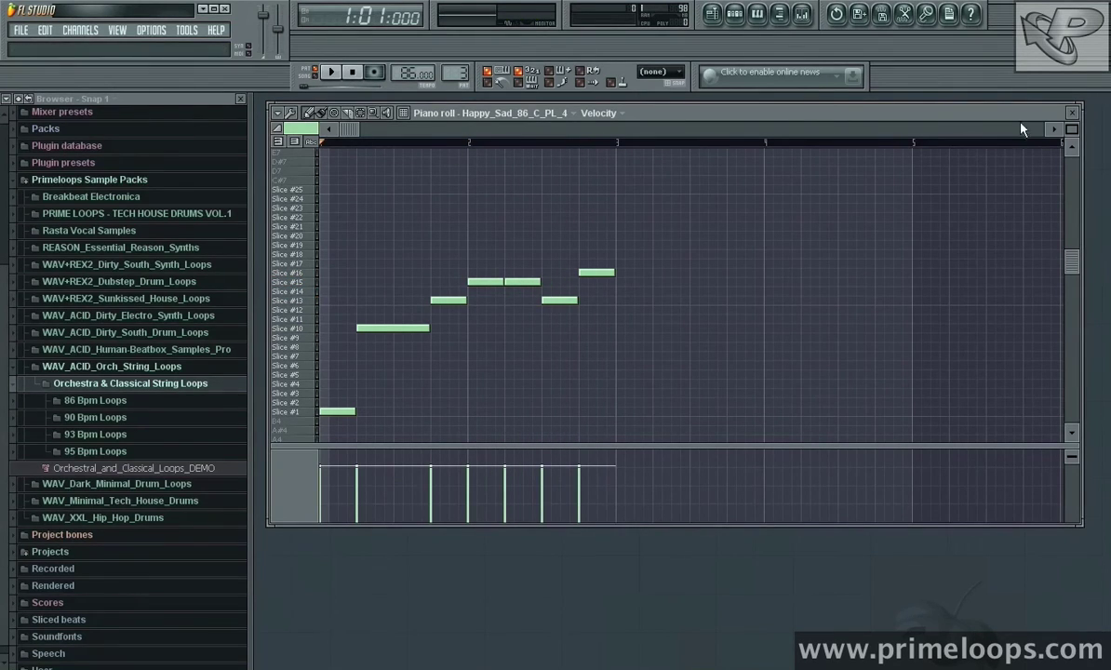
click(1071, 113)
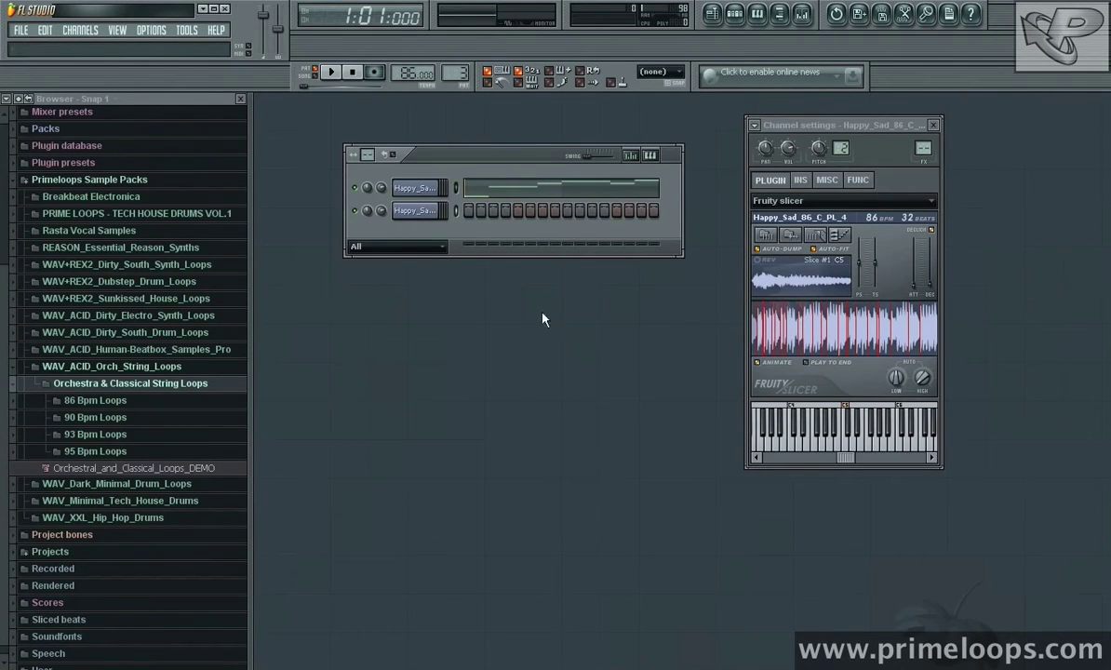
Audition drum loops in the WAV_ACID_Dirty_South_Drum_Loops folder, including the Gangsters_Limp, Magnum, Gully and Ghetto_Drum_Loop_86_PL samples.
click(79, 366)
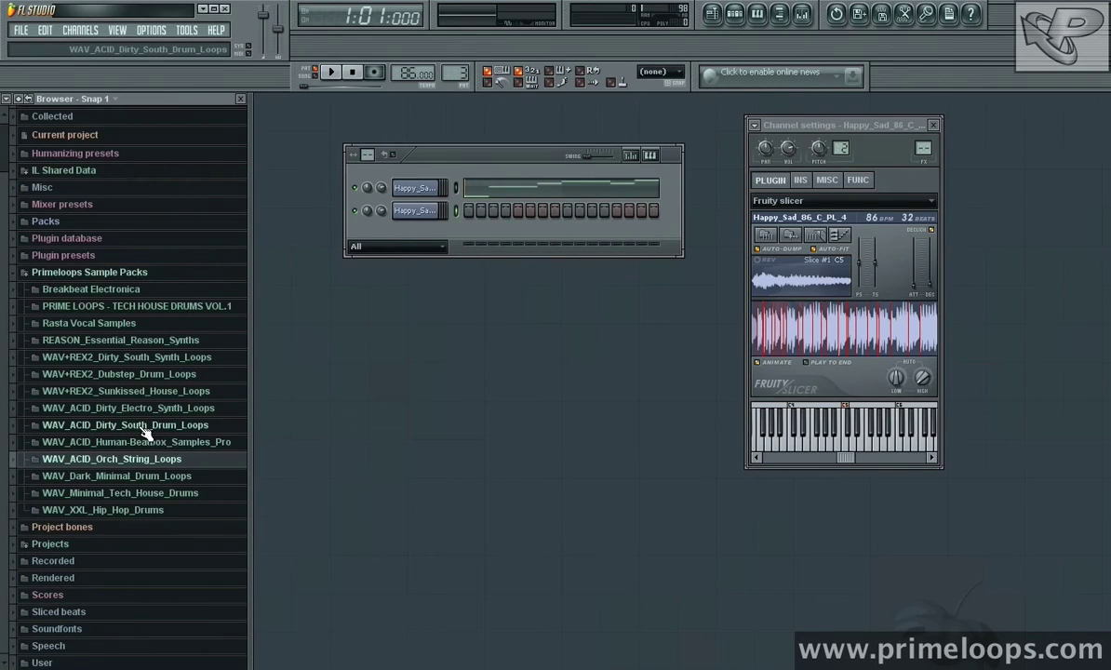
click(146, 432)
scroll(149, 410, down, 8)
click(148, 352)
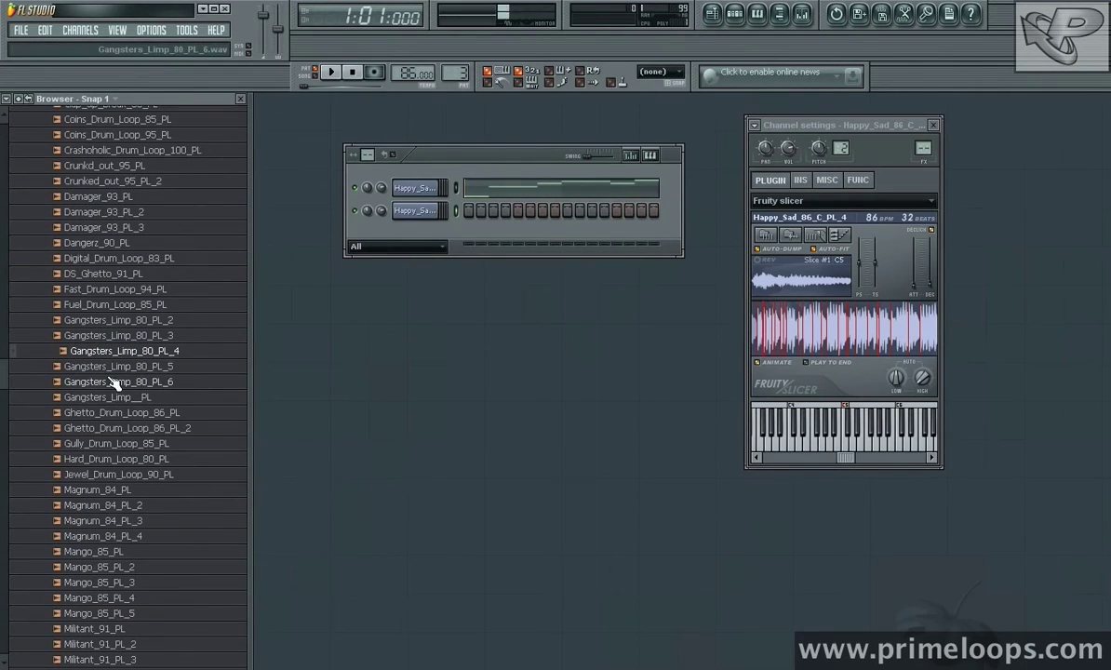
click(112, 381)
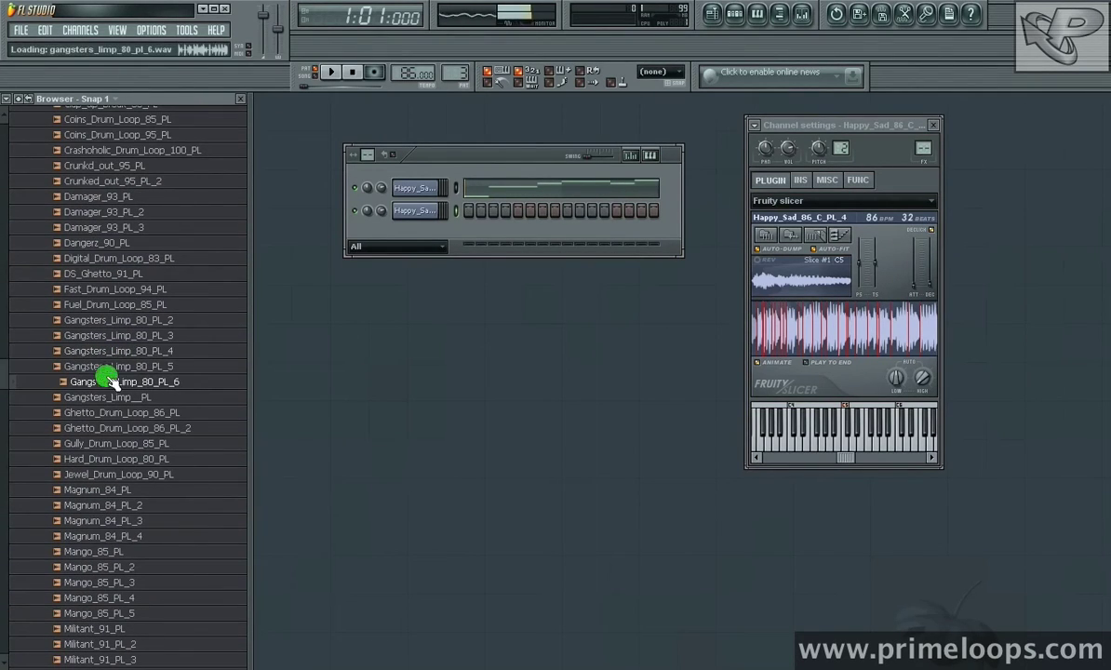
click(112, 505)
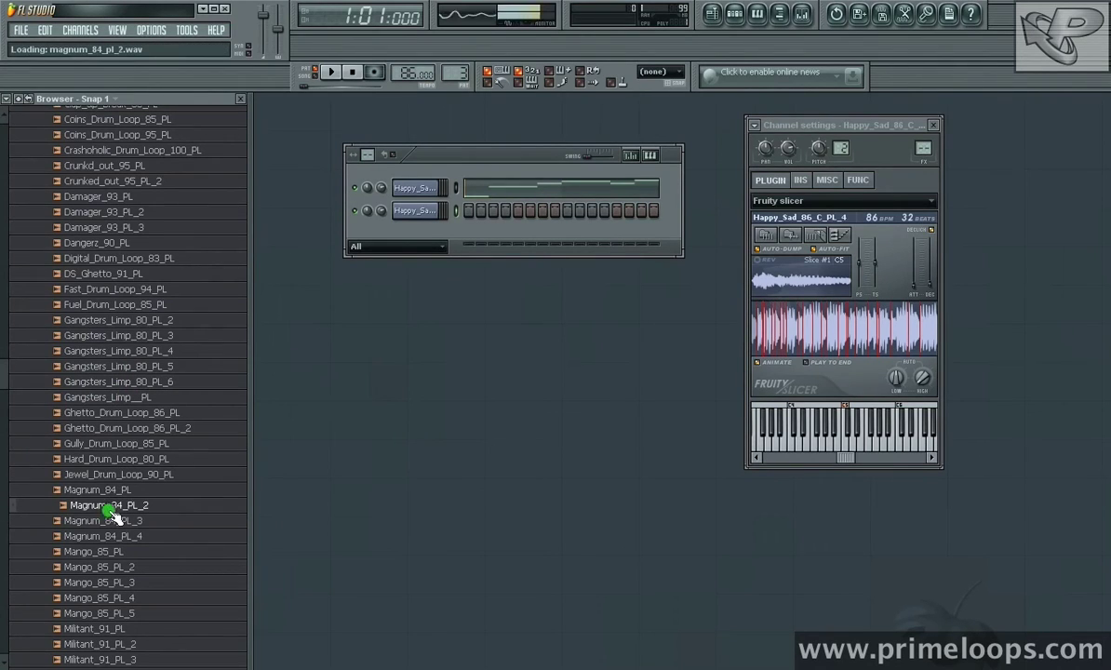
click(116, 444)
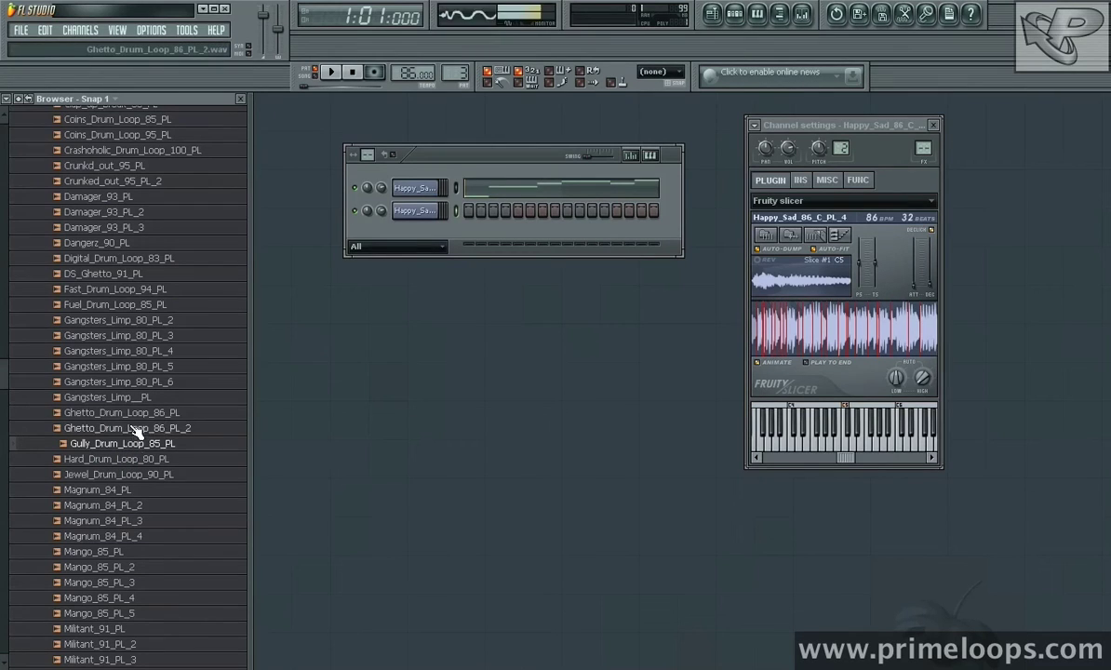
click(129, 413)
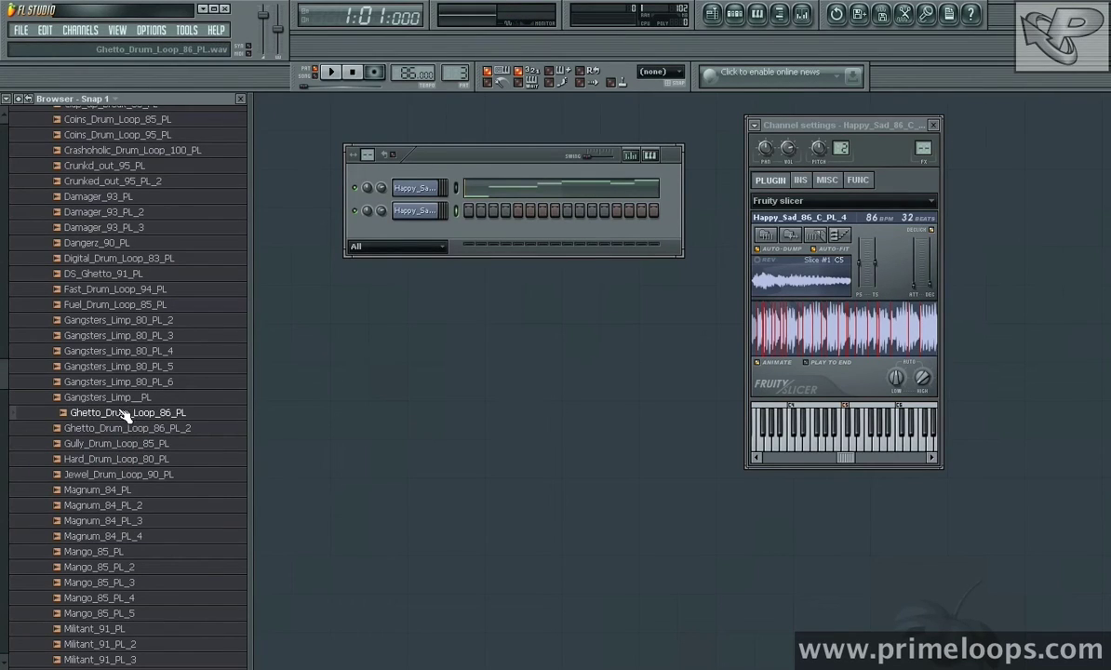
Add Ghetto_Drum_Loop_86_PL as a new channel, trigger it on the first step of pattern 3 and play the pattern.
drag(116, 421, 424, 239)
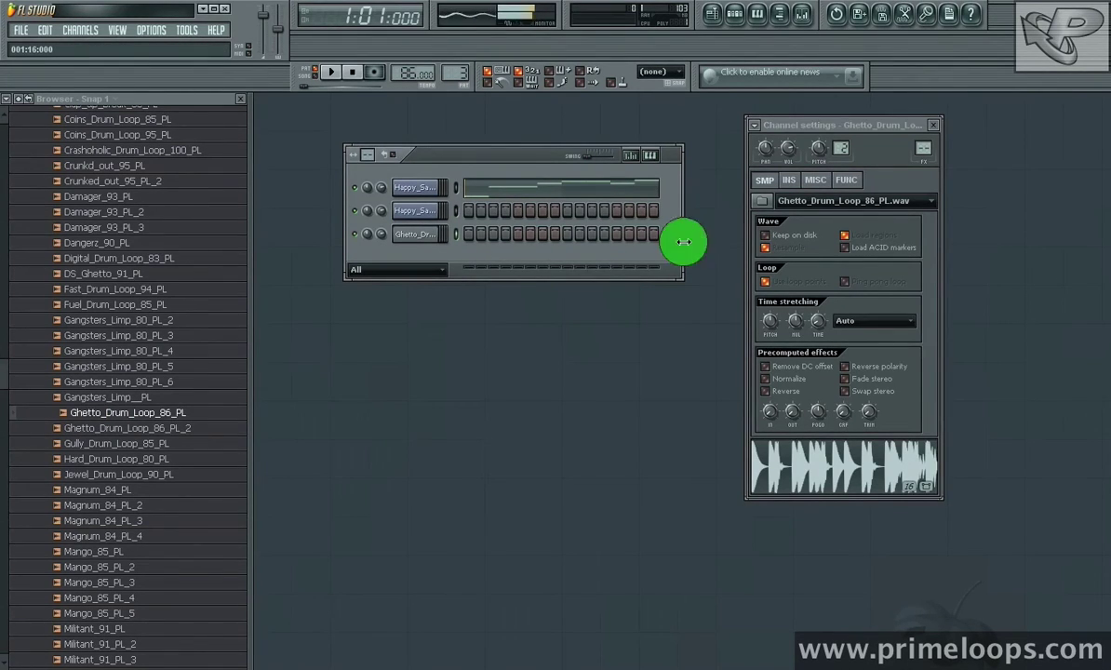
drag(761, 124, 815, 118)
key(Escape)
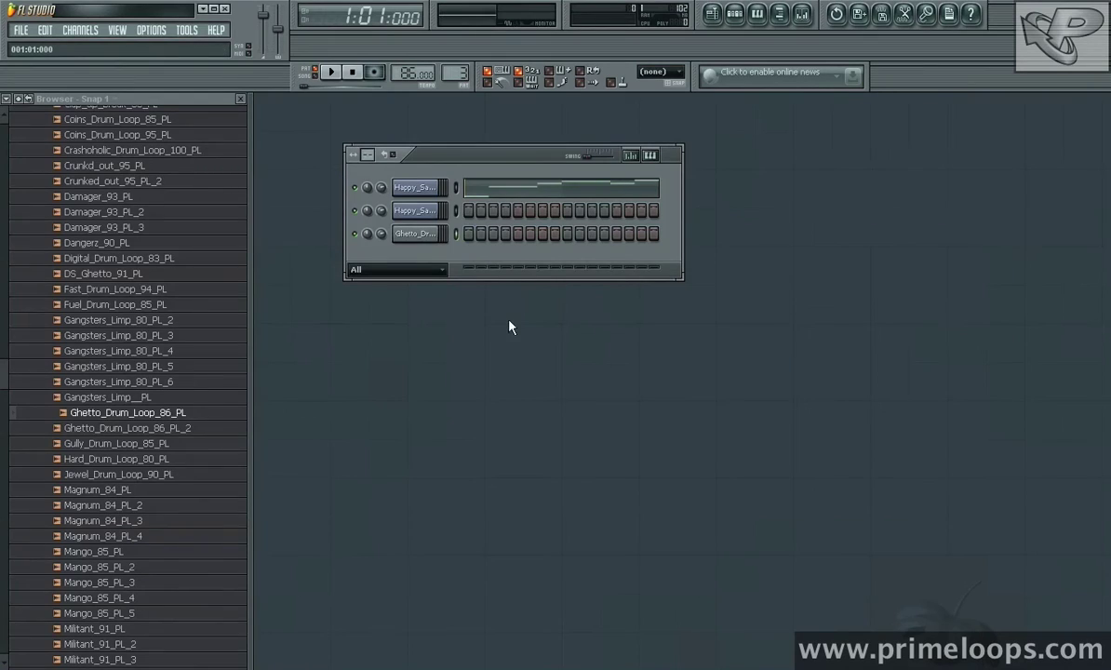
click(469, 234)
key(space)
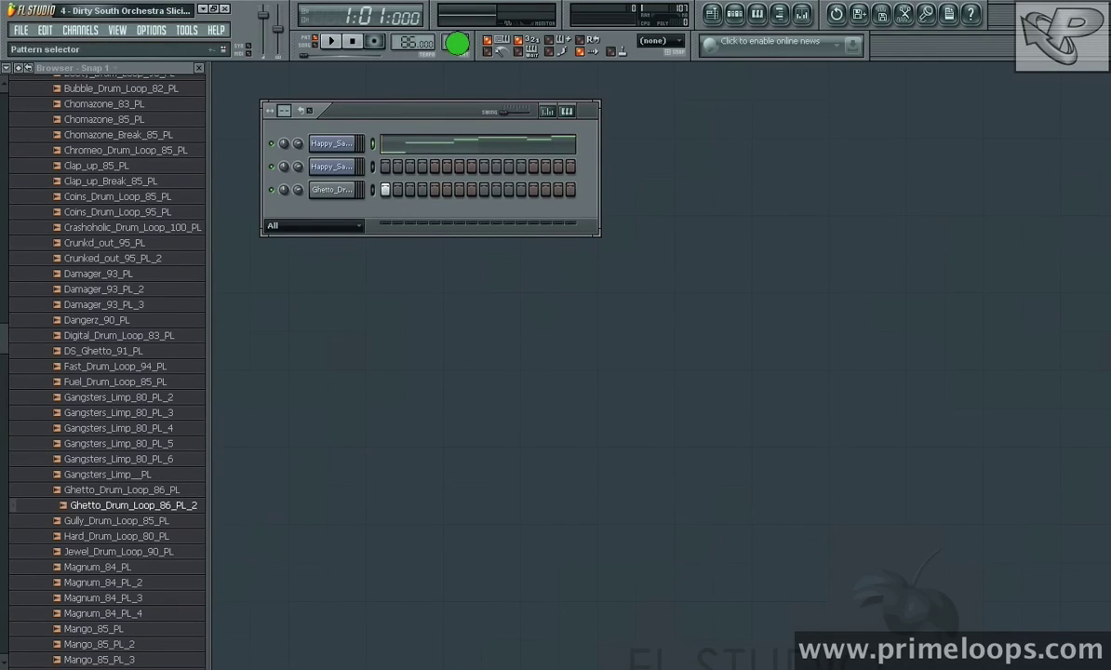
Switch to empty pattern 4 and add Ghetto_Drum_Loop_86_PL_2 as a new channel.
scroll(456, 43, up, 1)
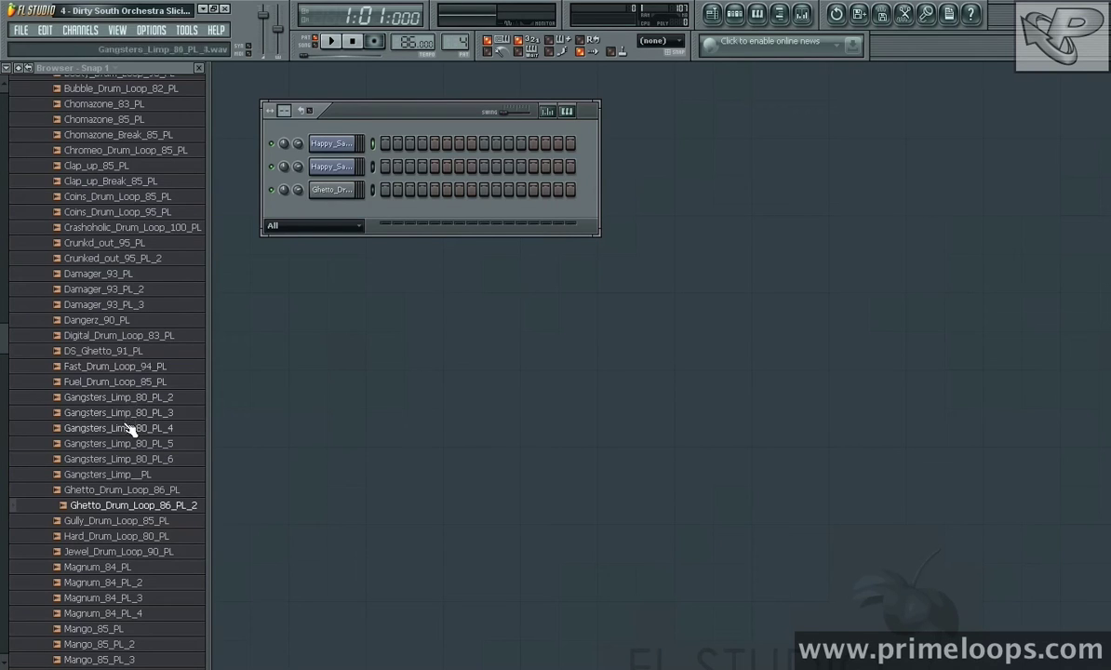
drag(124, 512, 349, 216)
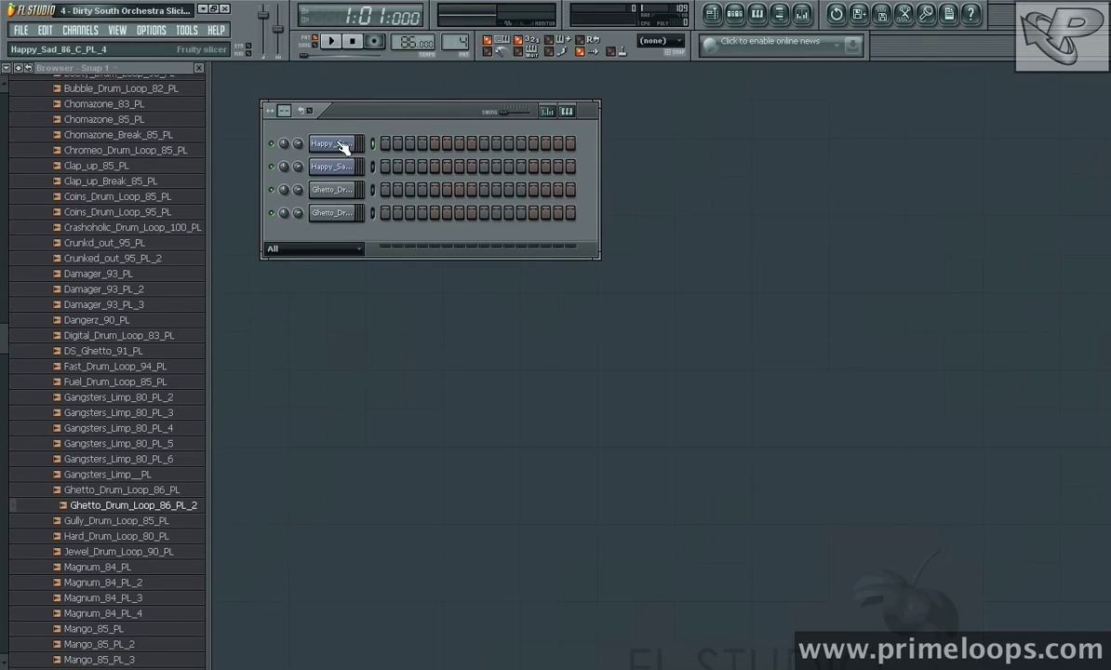
Fill bar 1 of the first slicer's piano roll with one-beat notes for Slice #1, Slice #19 twice and Slice #13.
key(F7)
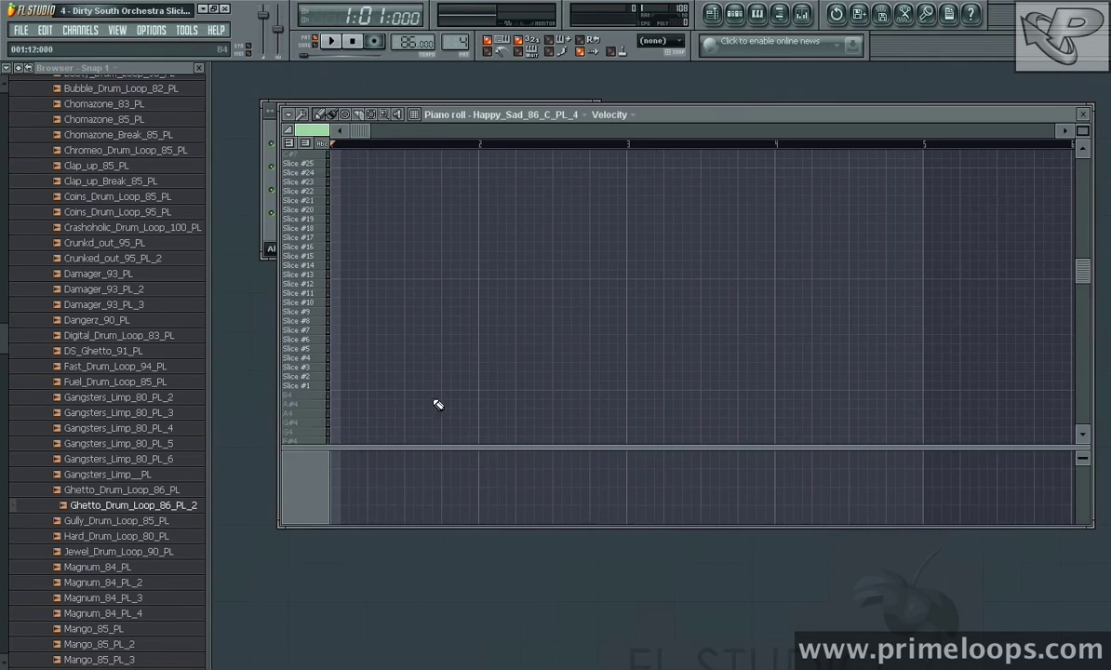
click(339, 386)
click(381, 218)
click(407, 219)
click(448, 273)
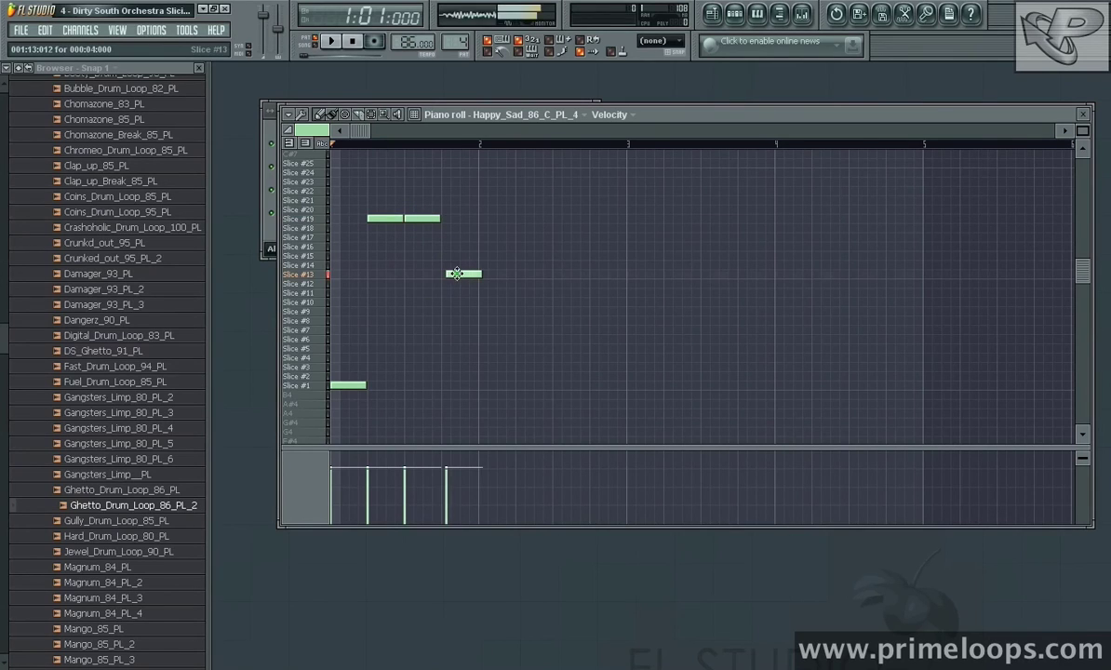
Fill bar 2 with a one-beat Slice #15, two half-beat Slice #14 notes, and one-beat Slice #16 and Slice #13.
click(485, 255)
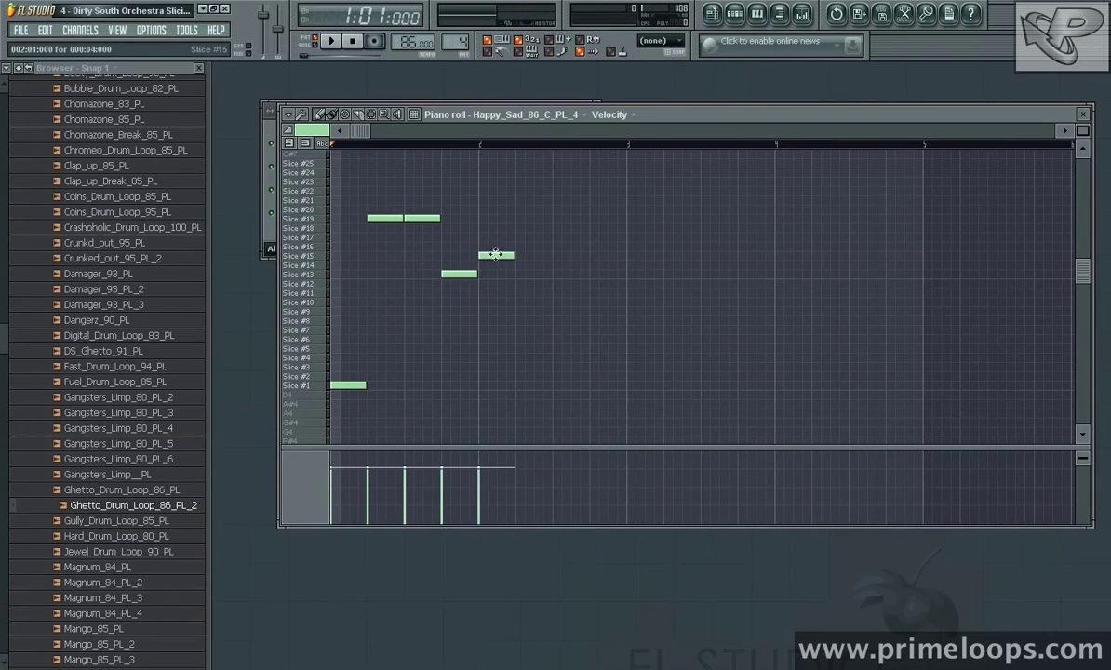
click(519, 264)
drag(551, 264, 532, 265)
click(539, 265)
click(558, 247)
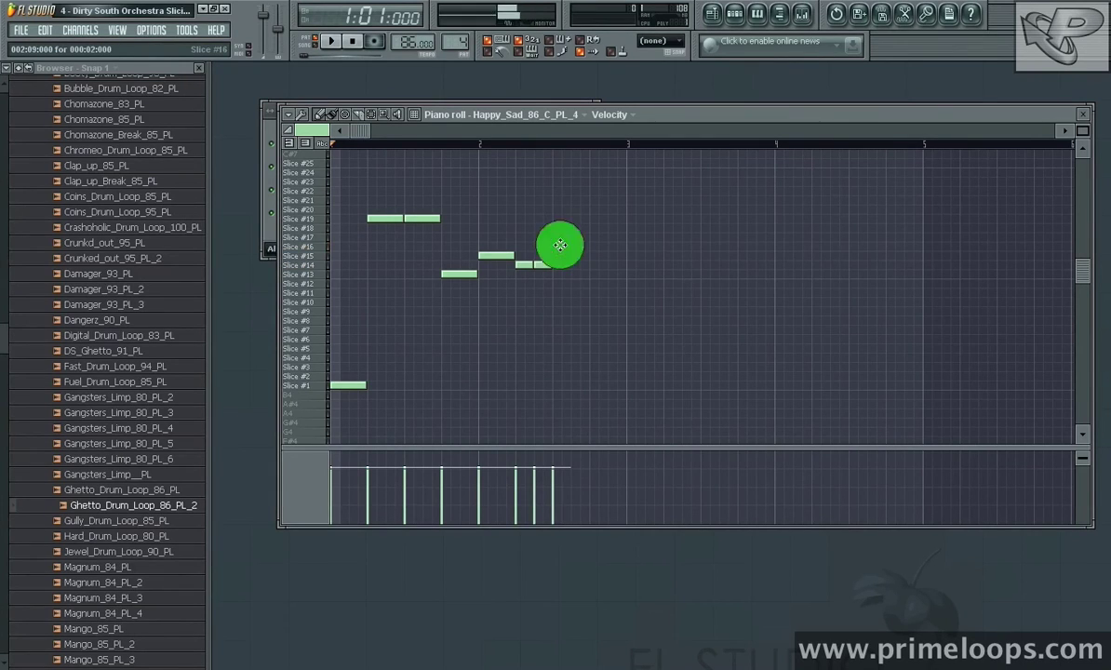
drag(570, 246, 583, 245)
click(596, 274)
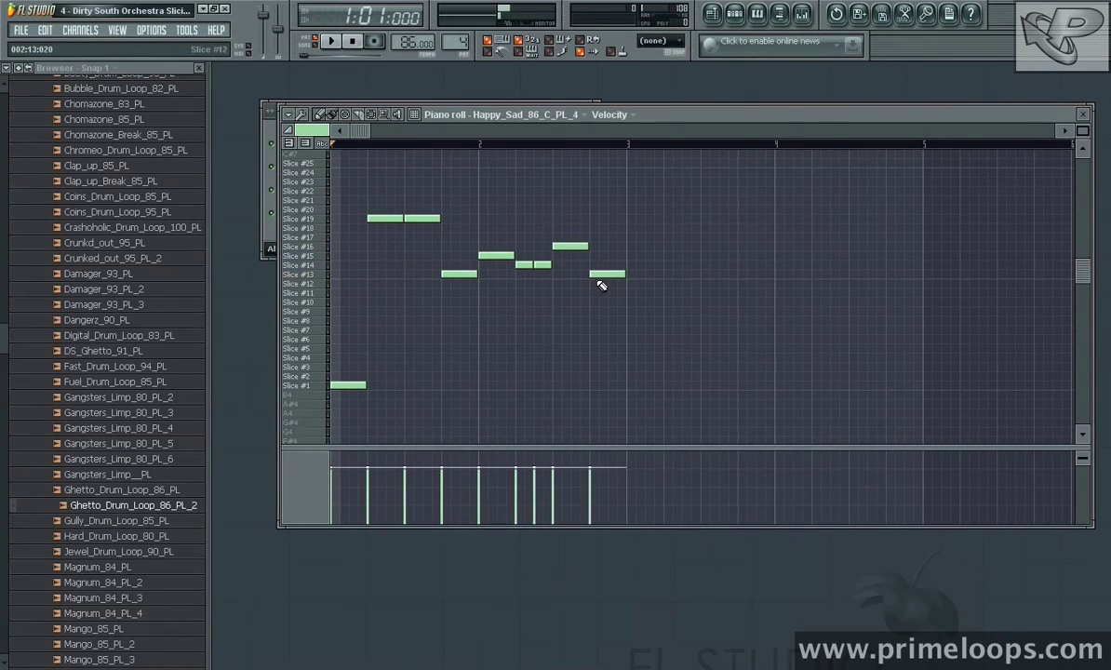
Play pattern 4, close the piano roll and trigger Ghetto_Drum_Loop_86_PL_2 on the first step.
mouse_move(723, 123)
mouse_down()
mouse_move(812, 328)
mouse_move(734, 305)
mouse_move(719, 255)
mouse_move(717, 104)
mouse_up()
key(space)
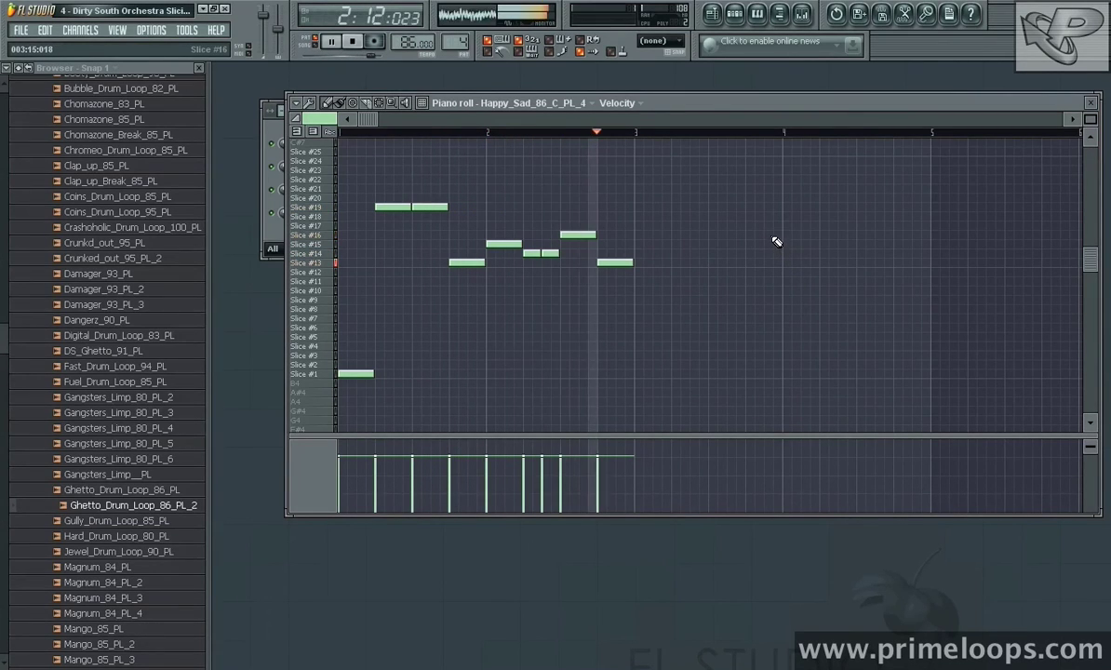
key(space)
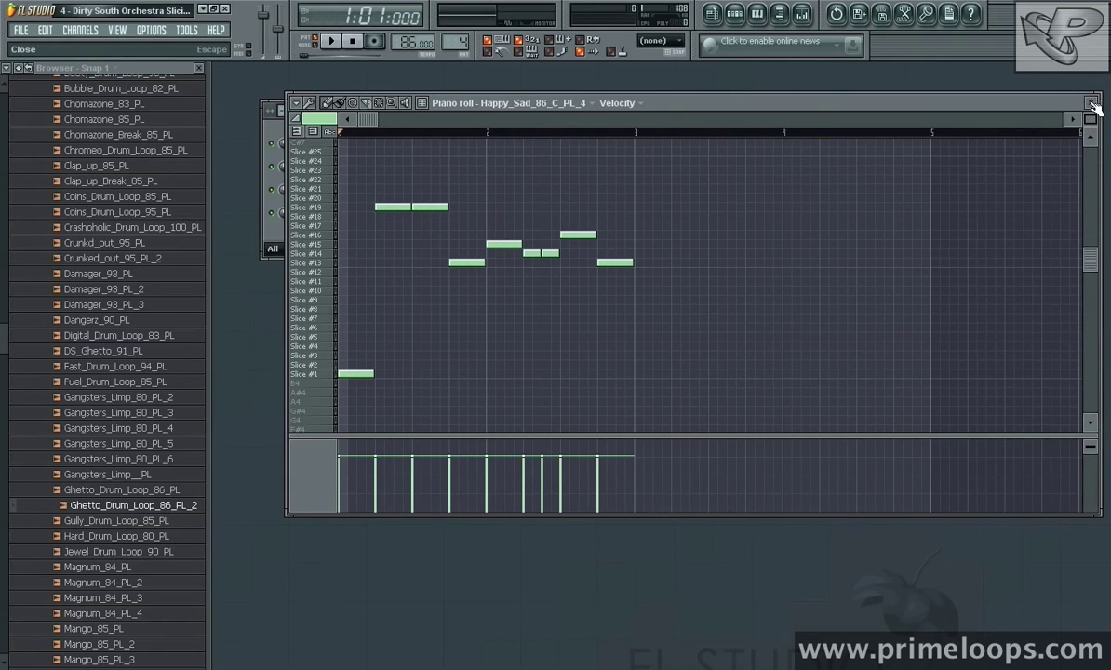
click(1089, 102)
drag(409, 105, 489, 154)
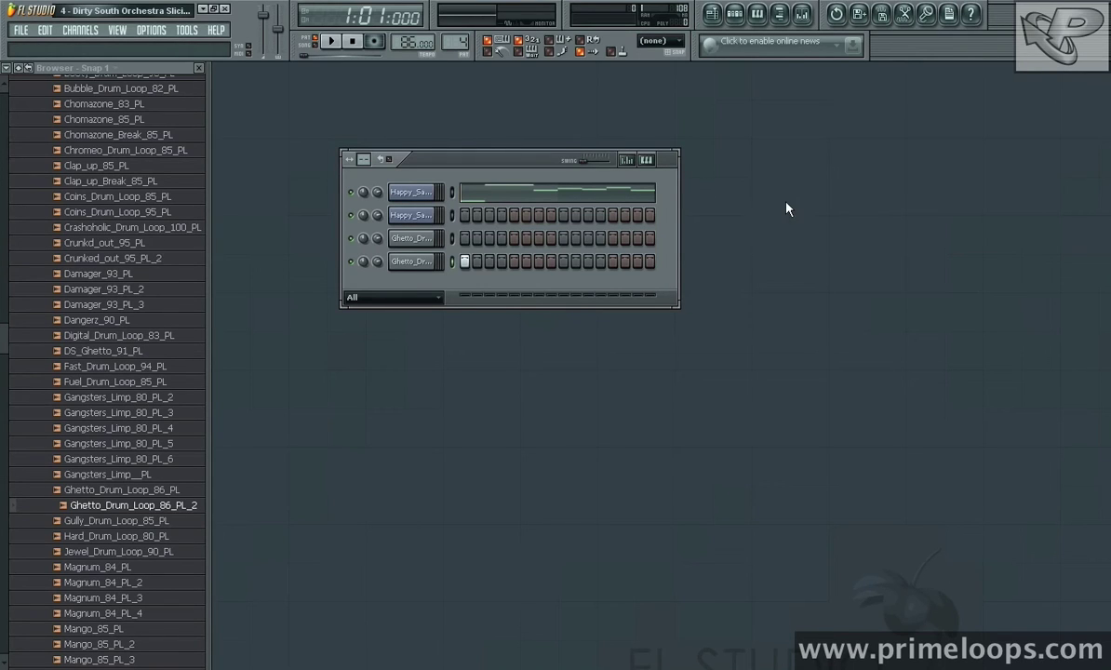
Arrange the patterns in the playlist: pattern 1 at bar 1, pattern 3 at bars 3 and 5, pattern 2 at bar 7, pattern 4 at bars 9 and 11.
click(713, 15)
drag(788, 71, 816, 71)
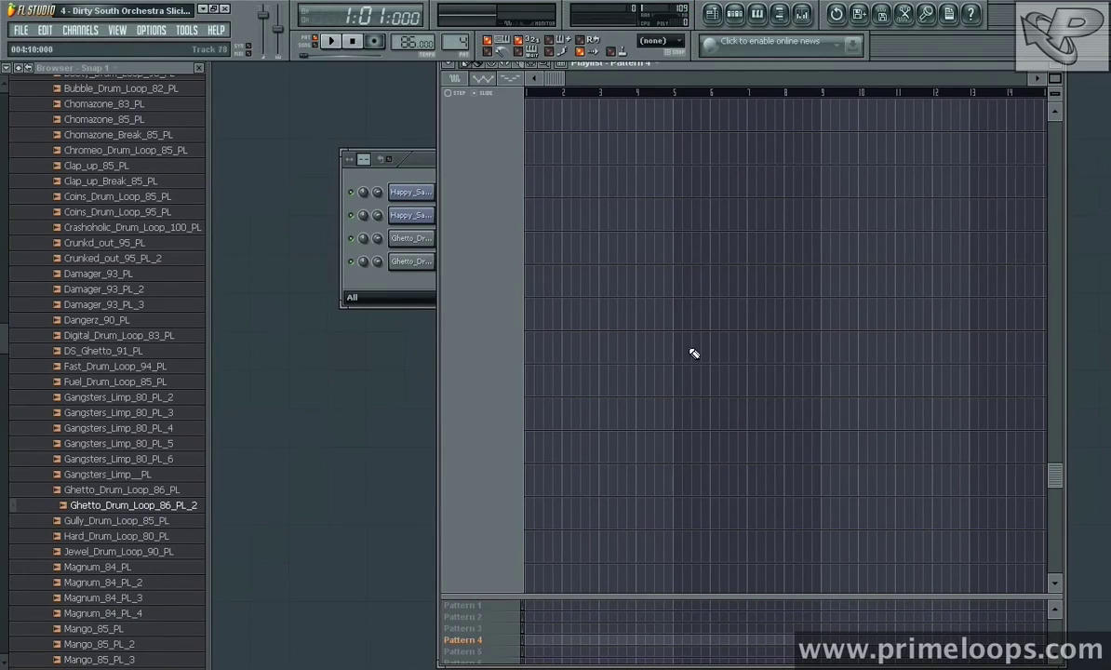
click(526, 604)
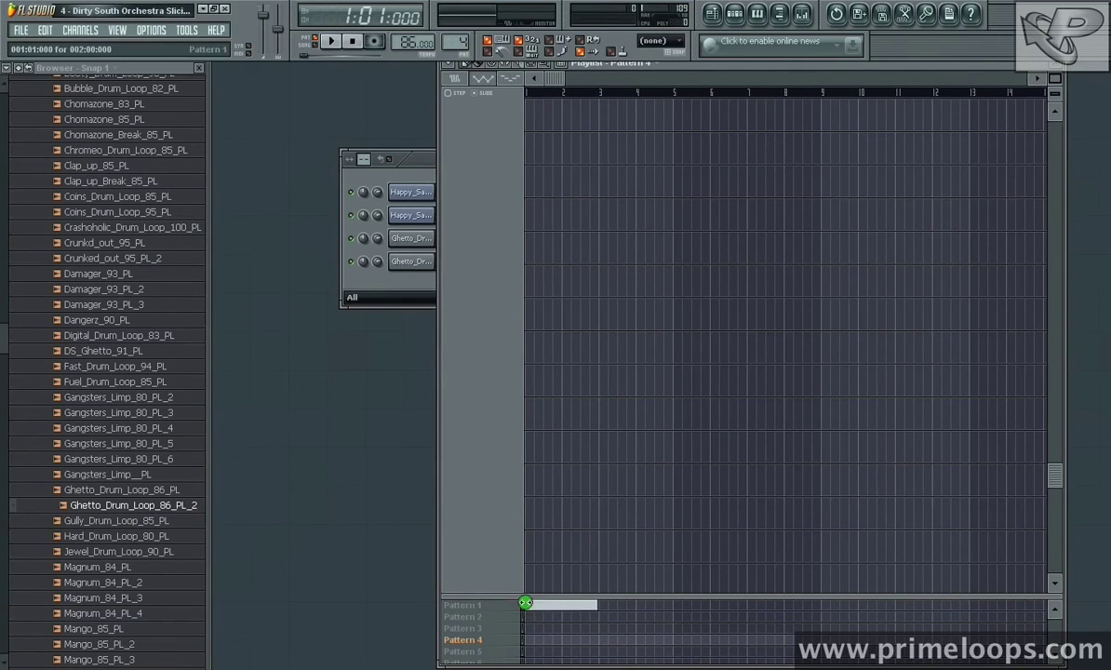
click(605, 629)
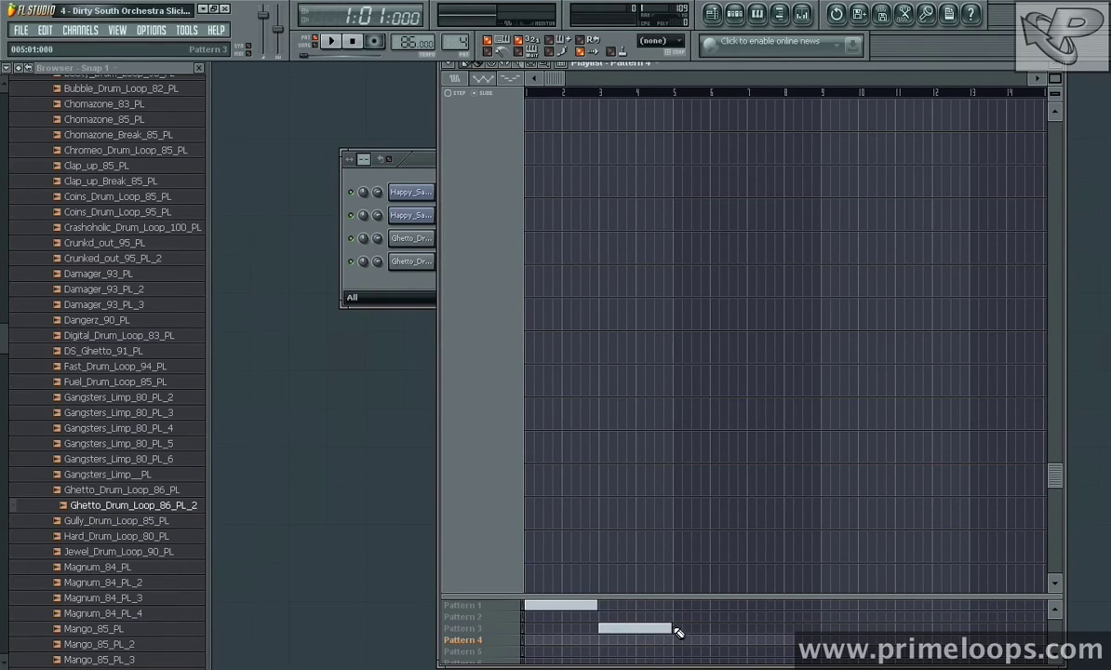
click(678, 630)
click(750, 617)
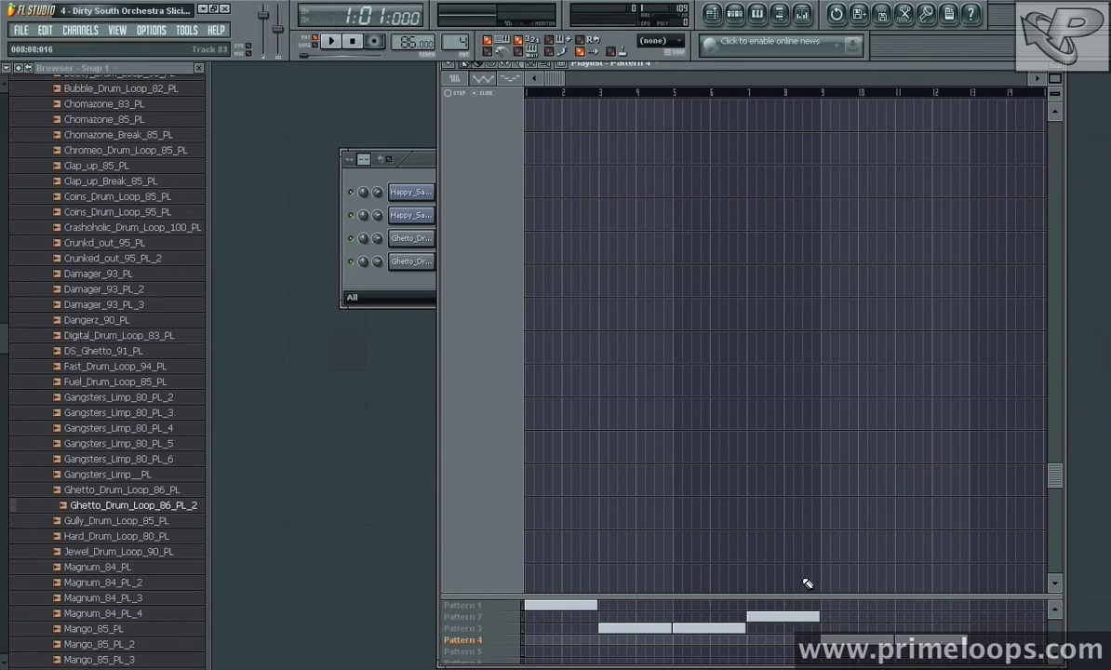
Switch playback to song mode, play through the whole arrangement and stop it.
click(315, 44)
key(space)
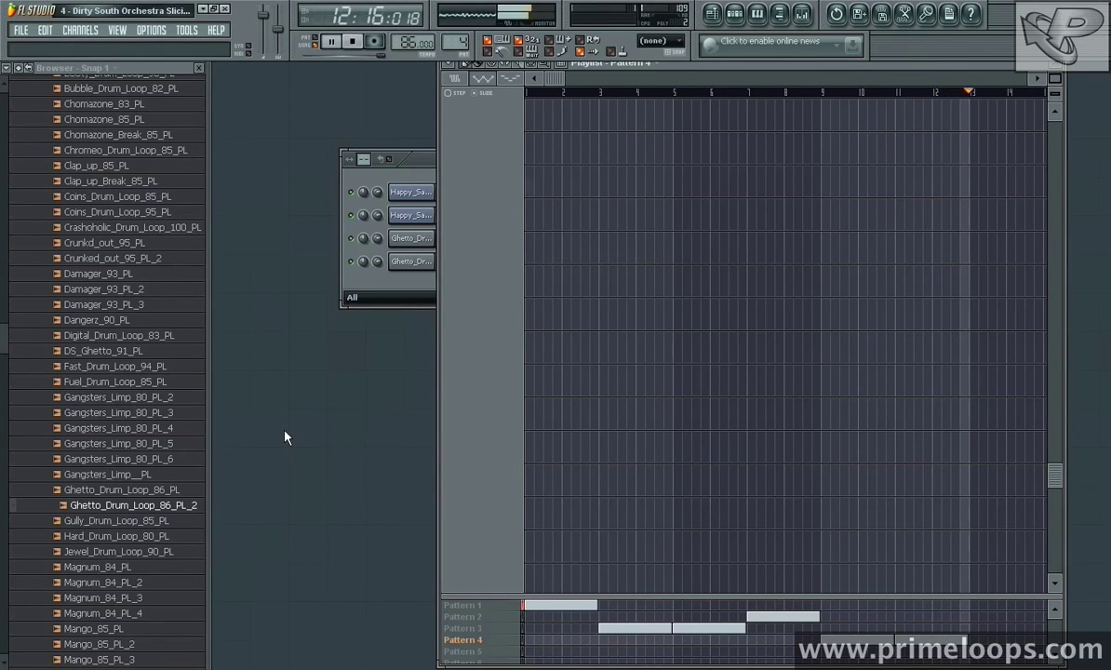
key(space)
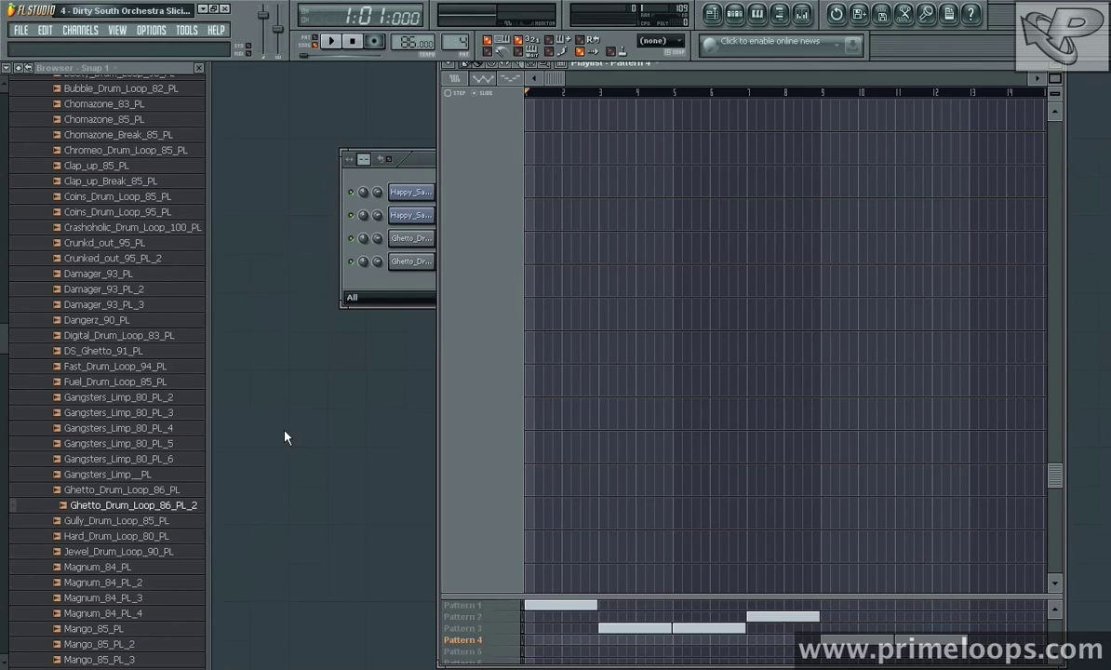
Close the playlist and review the first Happy_Sad_86_C_PL_4 slicer's settings and its pattern 4 piano roll notes.
key(F5)
drag(454, 156, 417, 204)
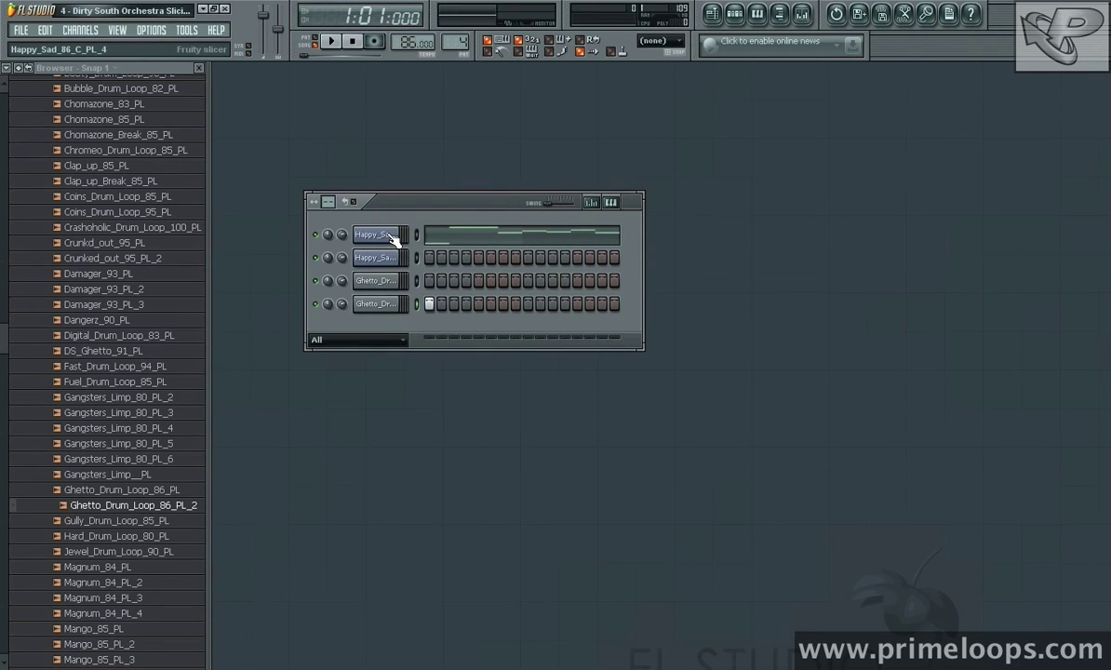
click(873, 316)
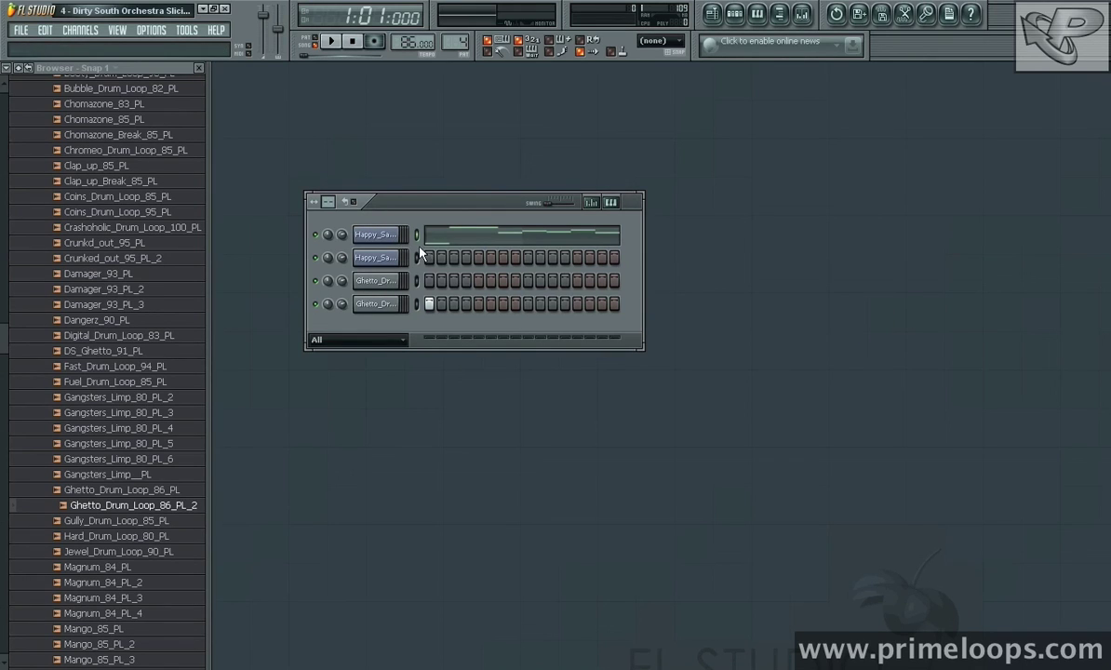
click(377, 235)
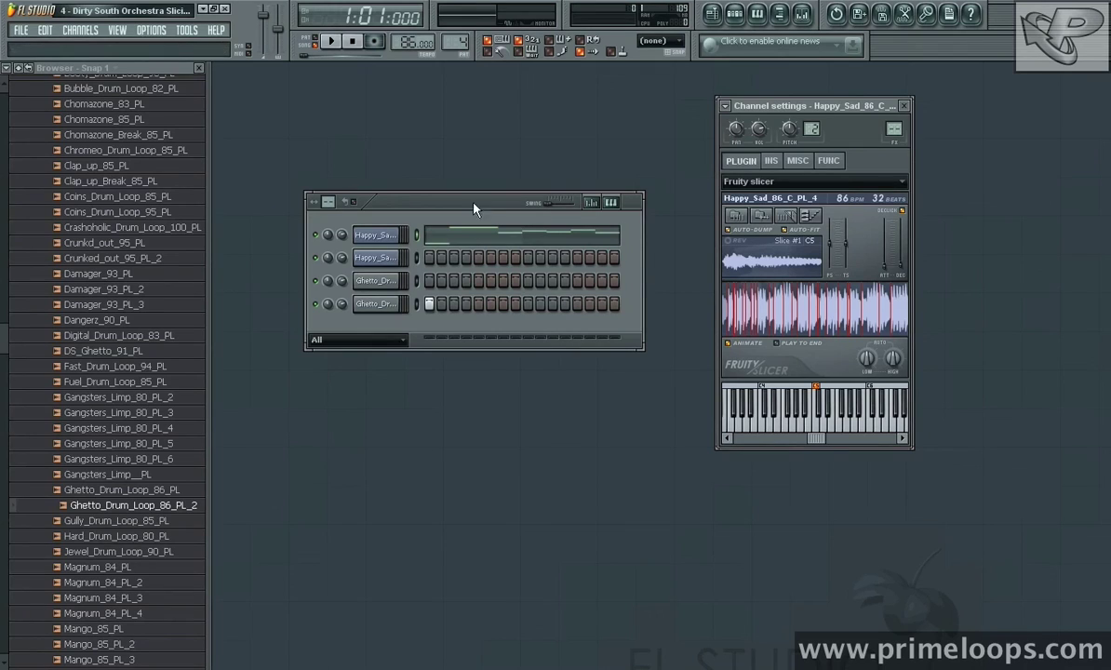
click(427, 229)
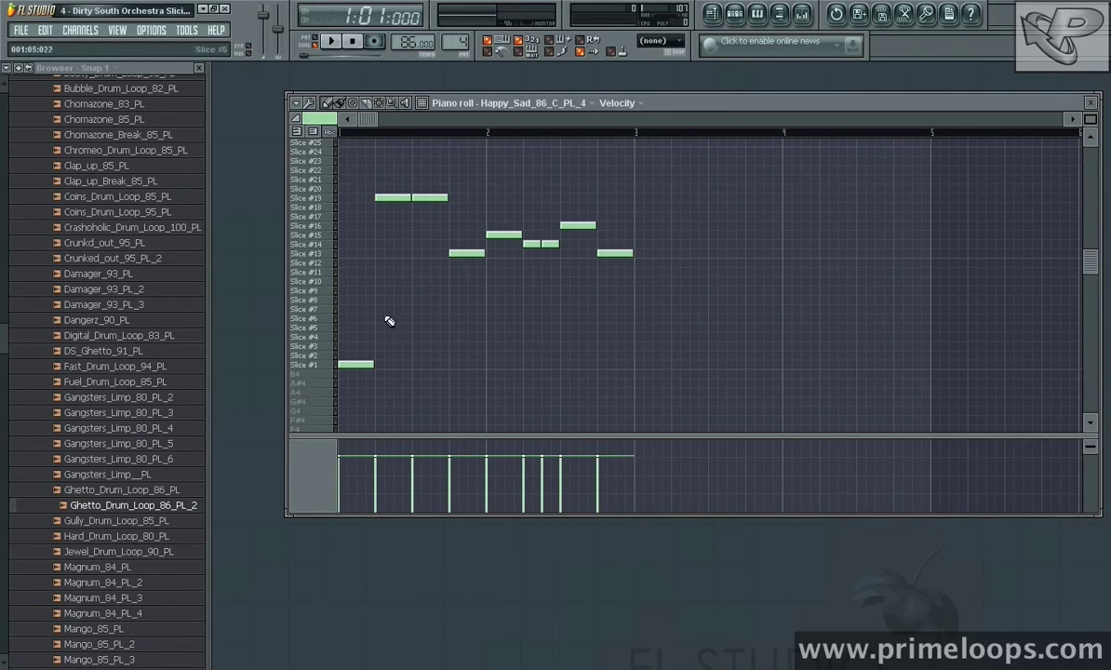
Close the piano roll, select empty pattern 5 and reopen the playlist arrangement.
click(1092, 104)
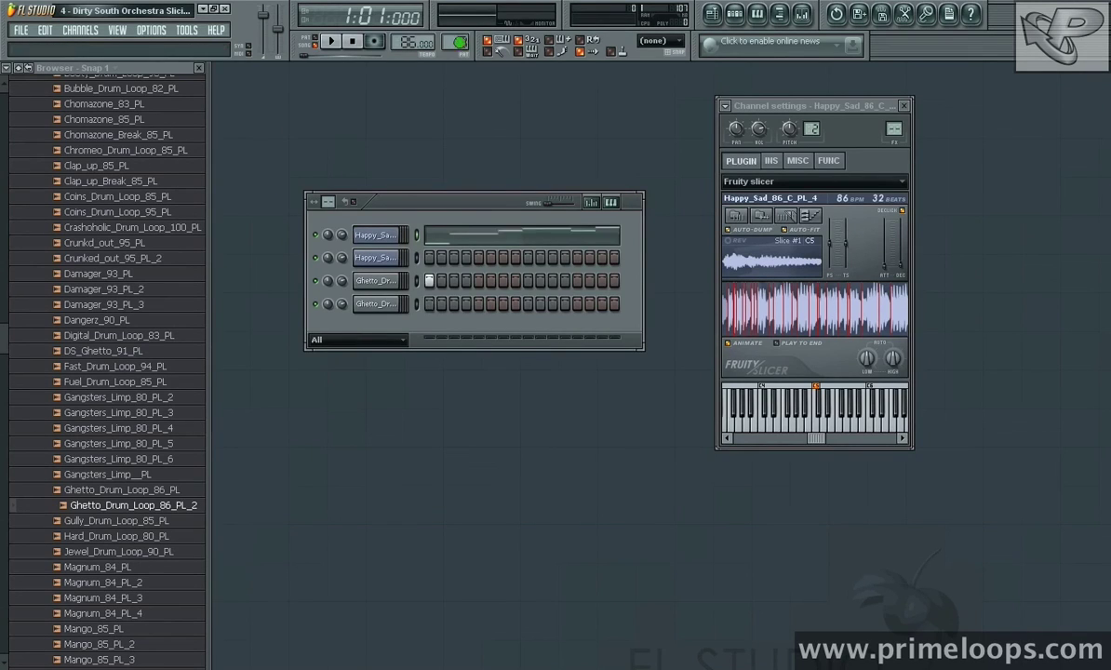
key(F4)
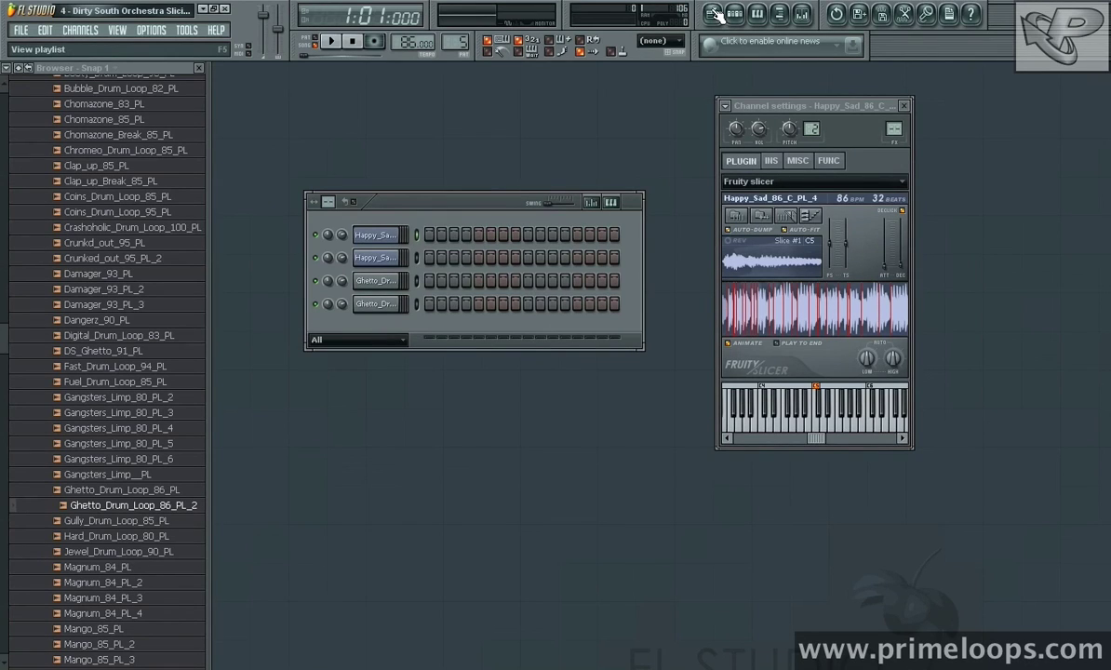
click(714, 13)
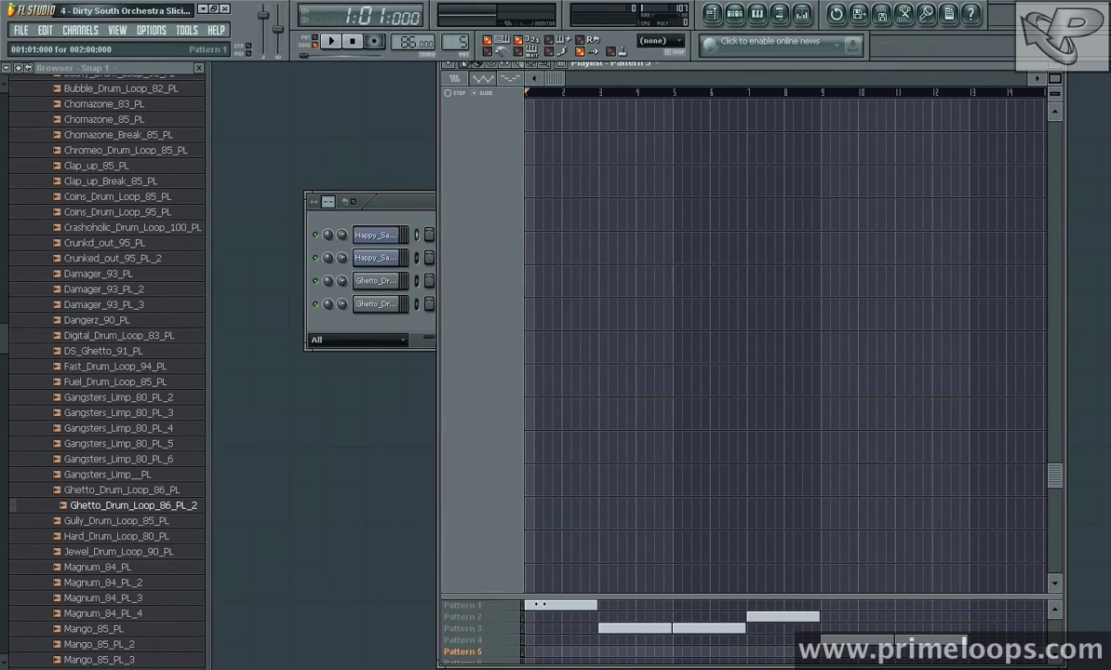